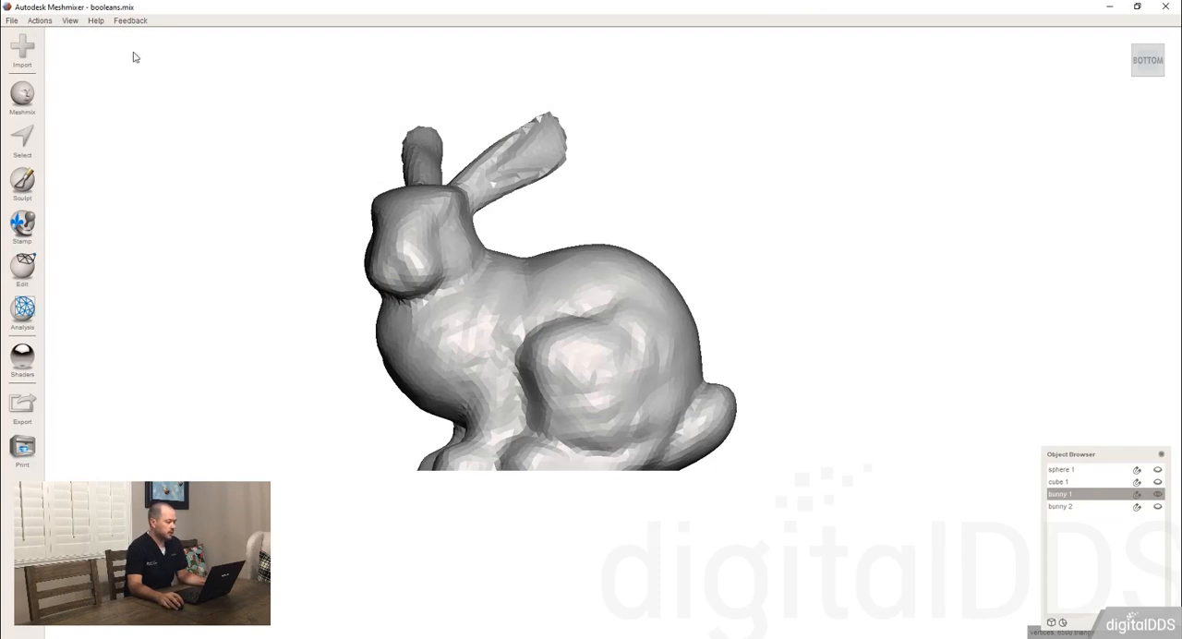
# View the analysis tools for bunny 1 alone and display cube 1 and sphere 1 beside it.
pyautogui.click(23, 312)
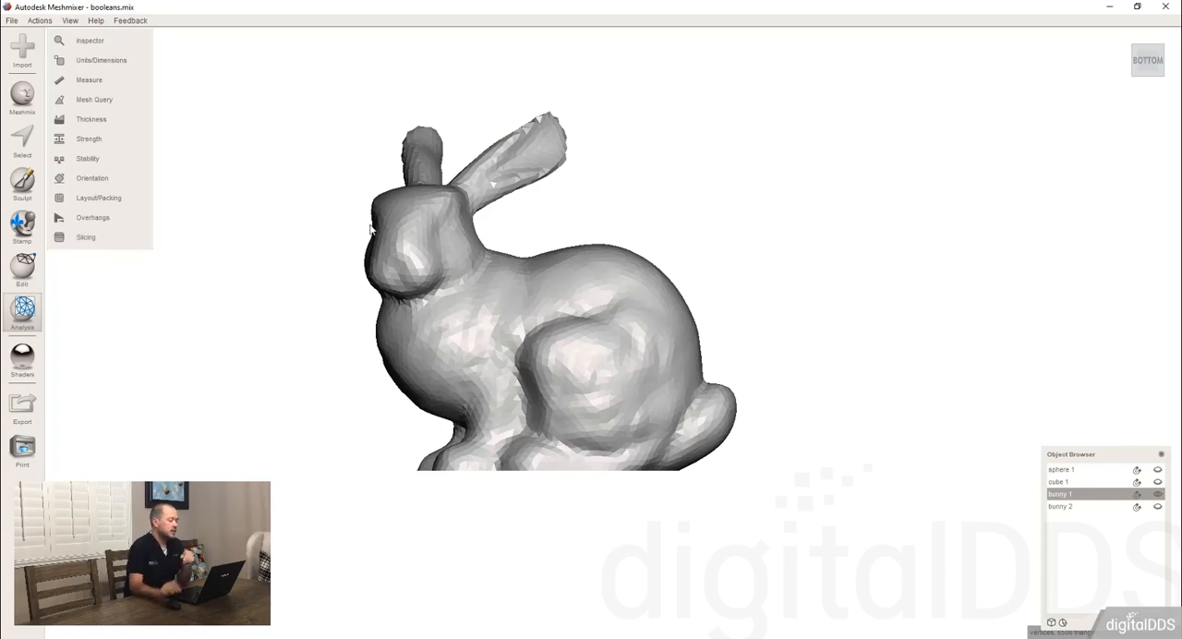
pyautogui.click(1115, 481)
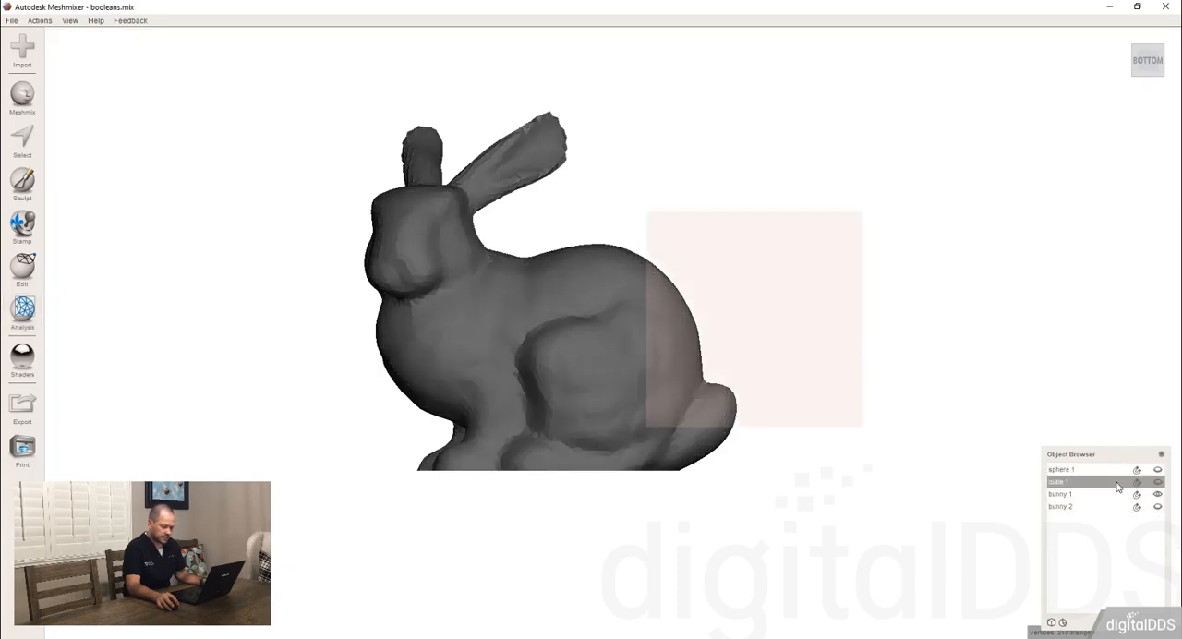
pyautogui.click(1156, 481)
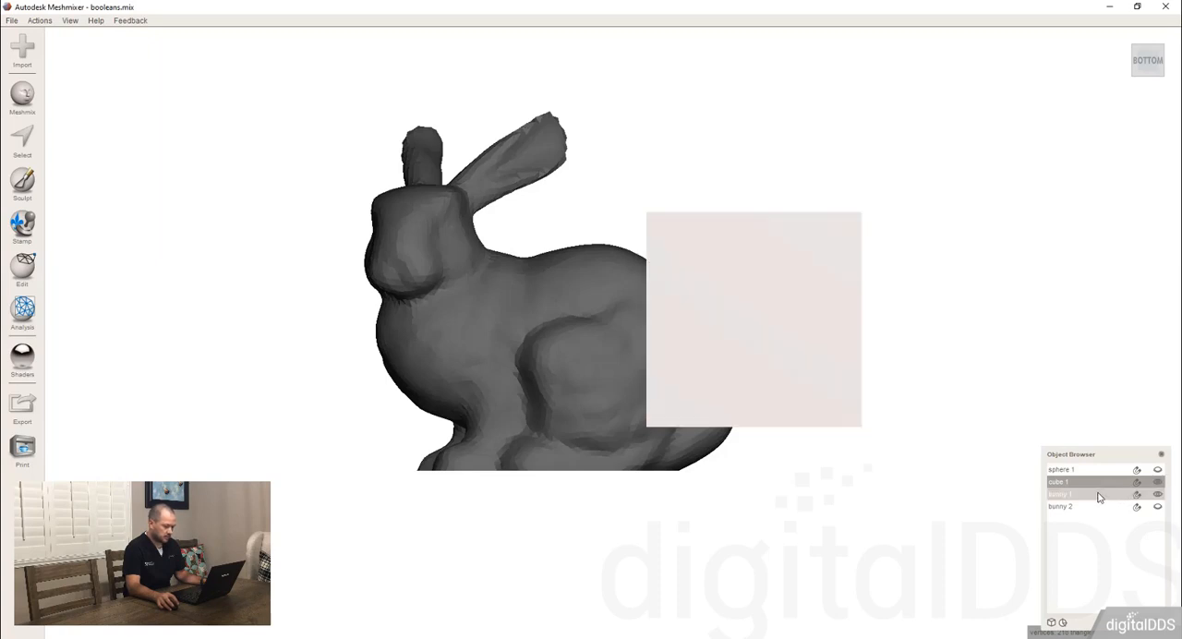
pyautogui.click(1158, 471)
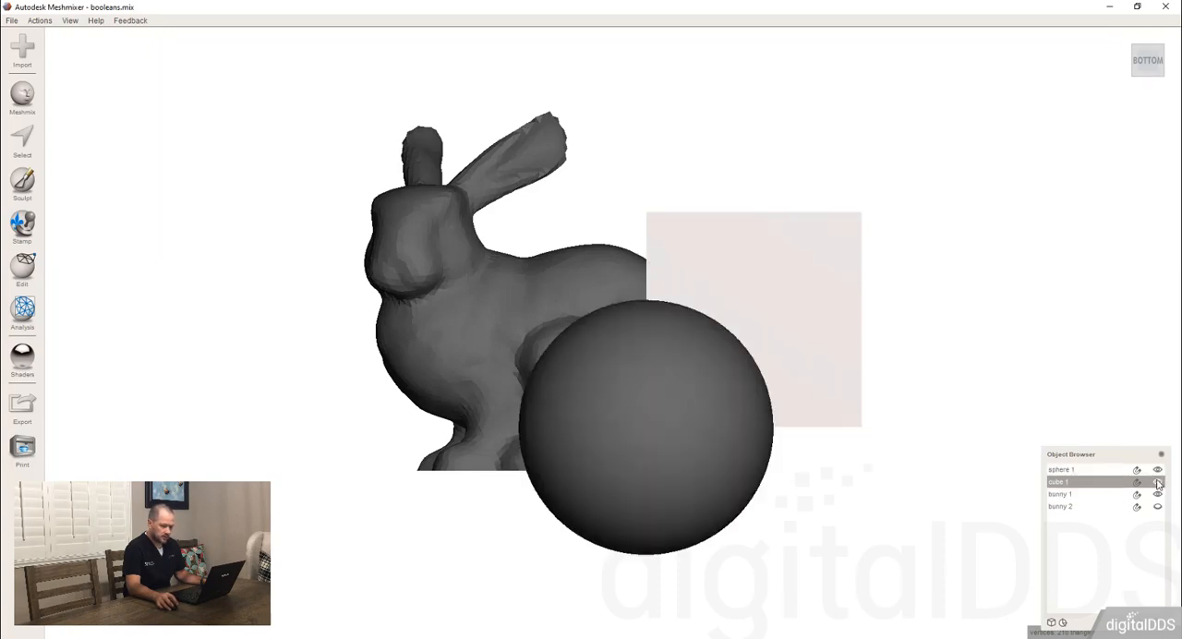
# Select sphere 1 together with bunny 1 and compare the available analysis tools with those for bunny 1 alone.
pyautogui.click(607, 356)
pyautogui.moveTo(487, 298); pyautogui.dragTo(499, 369, button='right')
pyautogui.keyDown('shift'); pyautogui.click(509, 306); pyautogui.keyUp('shift')
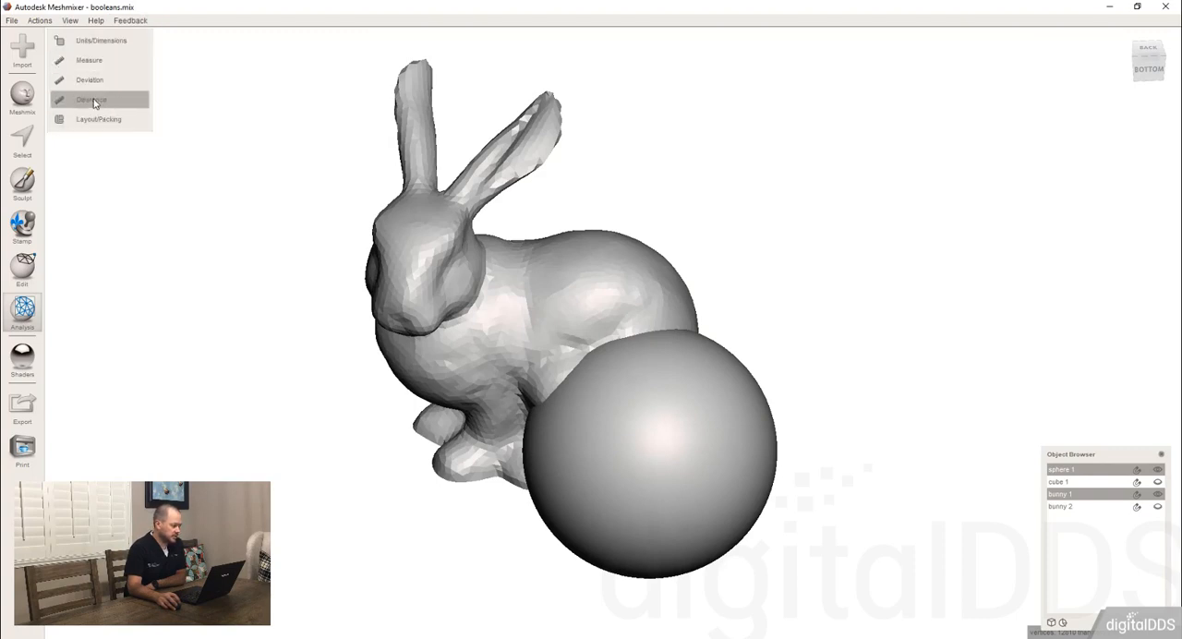
pyautogui.click(541, 303)
pyautogui.click(22, 309)
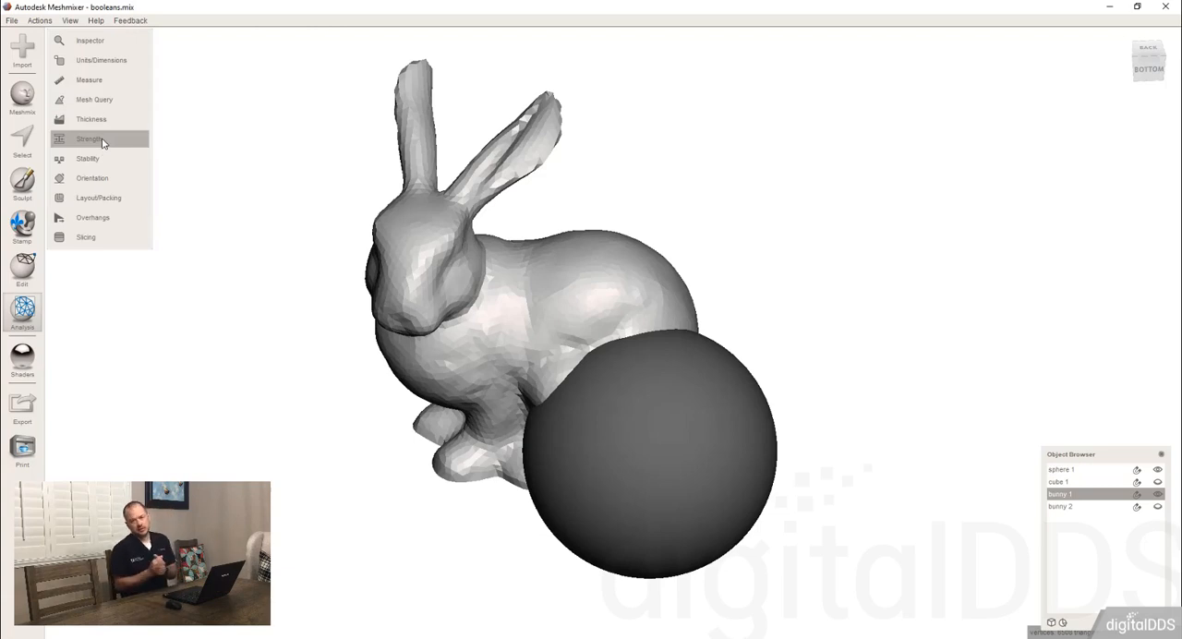
# Display cube 1 again and select the sphere, cube and bunny 1 together to check the analysis tools for three objects.
pyautogui.click(1157, 481)
pyautogui.click(651, 431)
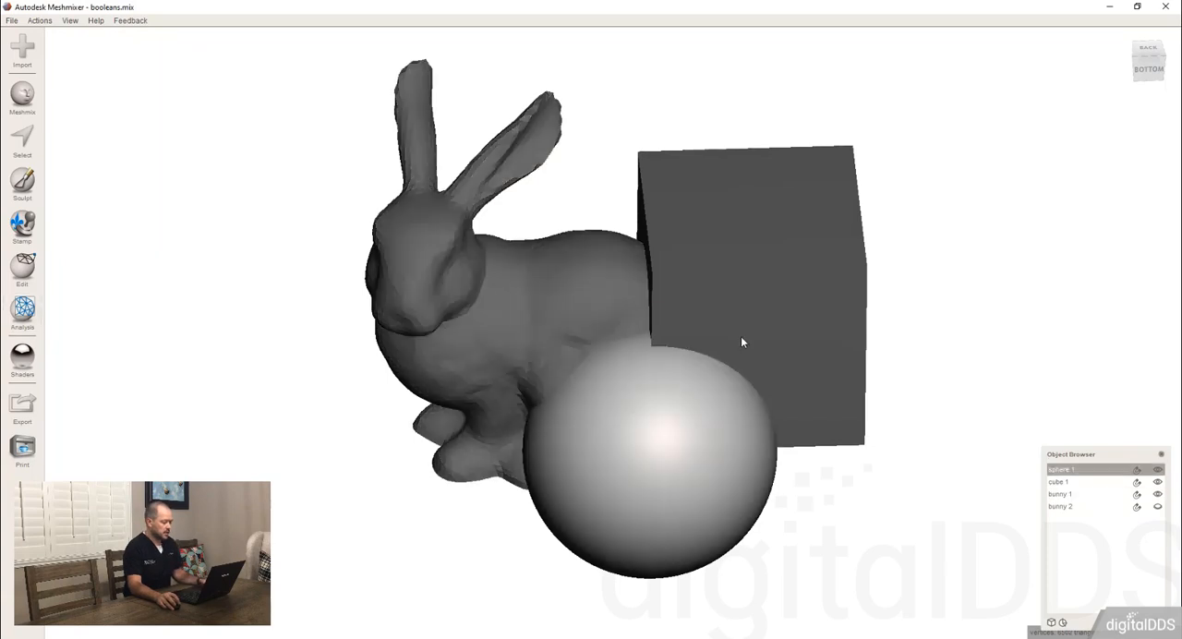
pyautogui.keyDown('shift'); pyautogui.click(741, 341); pyautogui.keyUp('shift')
pyautogui.keyDown('shift'); pyautogui.click(460, 357); pyautogui.keyUp('shift')
pyautogui.moveTo(460, 357); pyautogui.dragTo(343, 345, button='right')
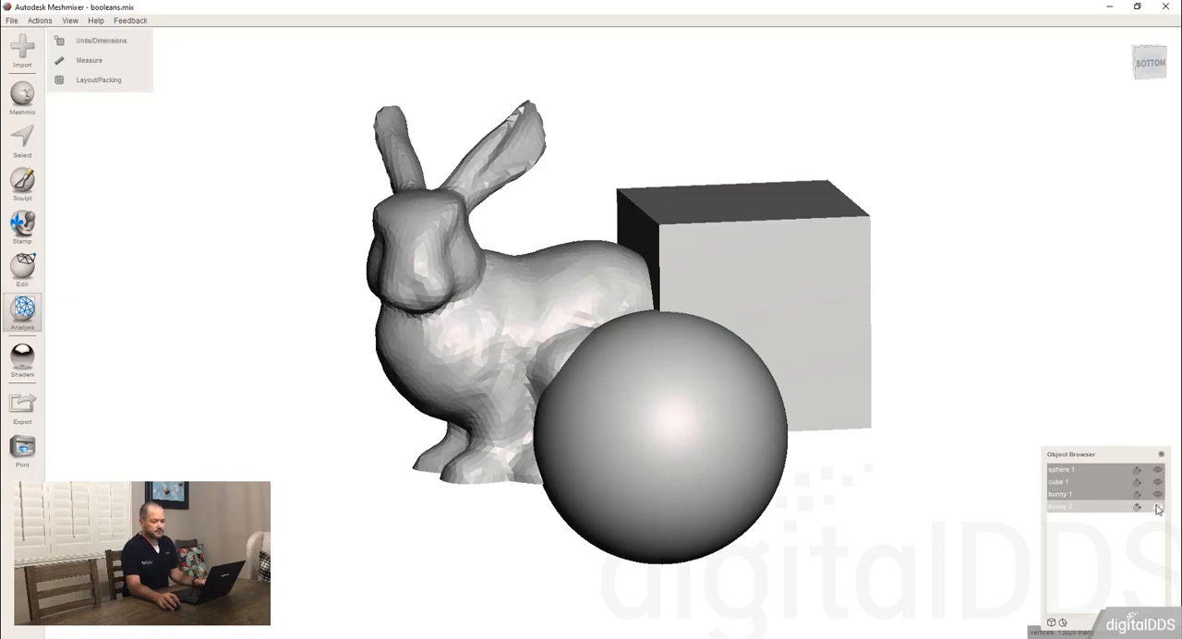
# Hide cube 1 and sphere 1 so that only the bunnies are displayed.
pyautogui.click(770, 325)
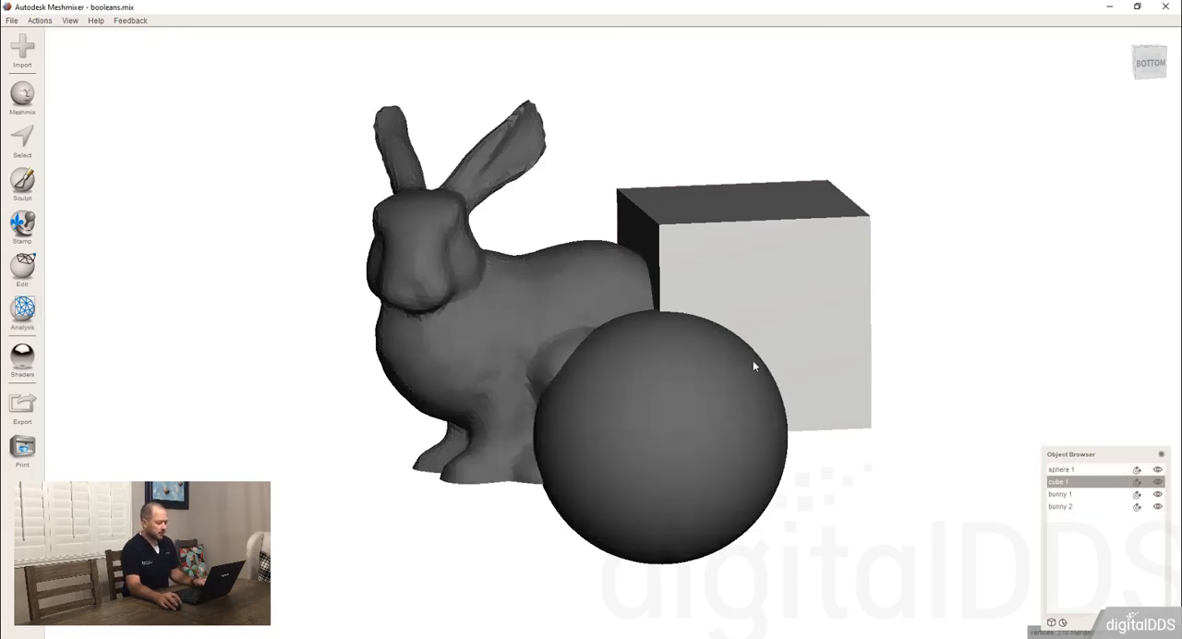
pyautogui.press('h')
pyautogui.click(707, 437)
pyautogui.press('h')
# Hide bunny 1 and make bunny 2 the active object.
pyautogui.click(531, 307)
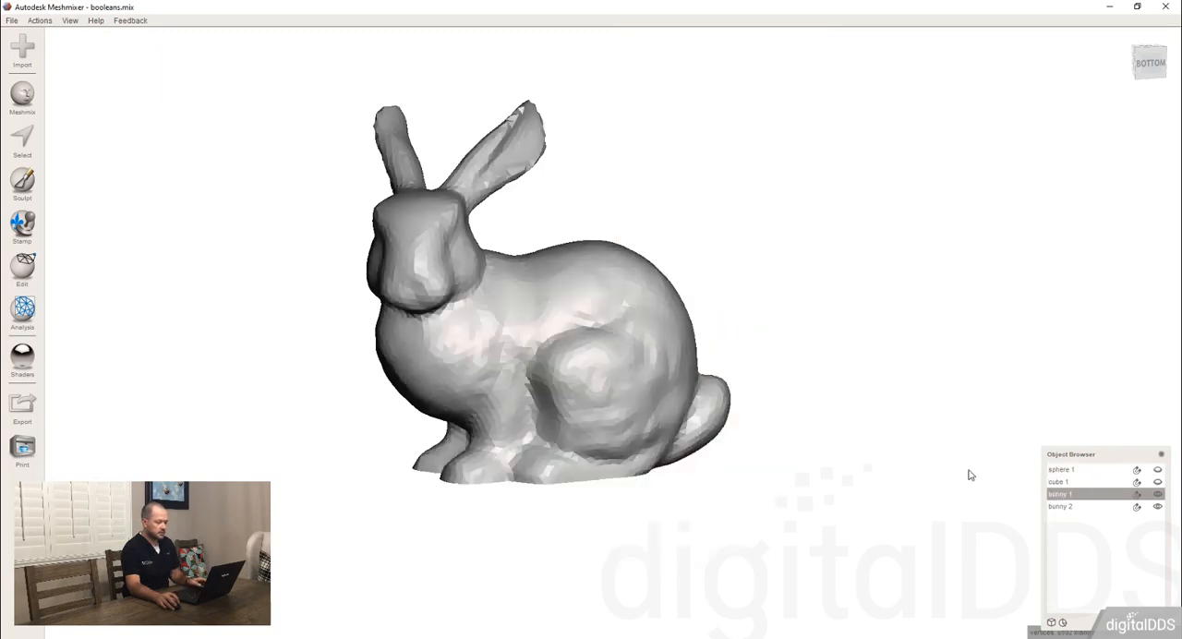
pyautogui.click(1094, 508)
pyautogui.click(1091, 496)
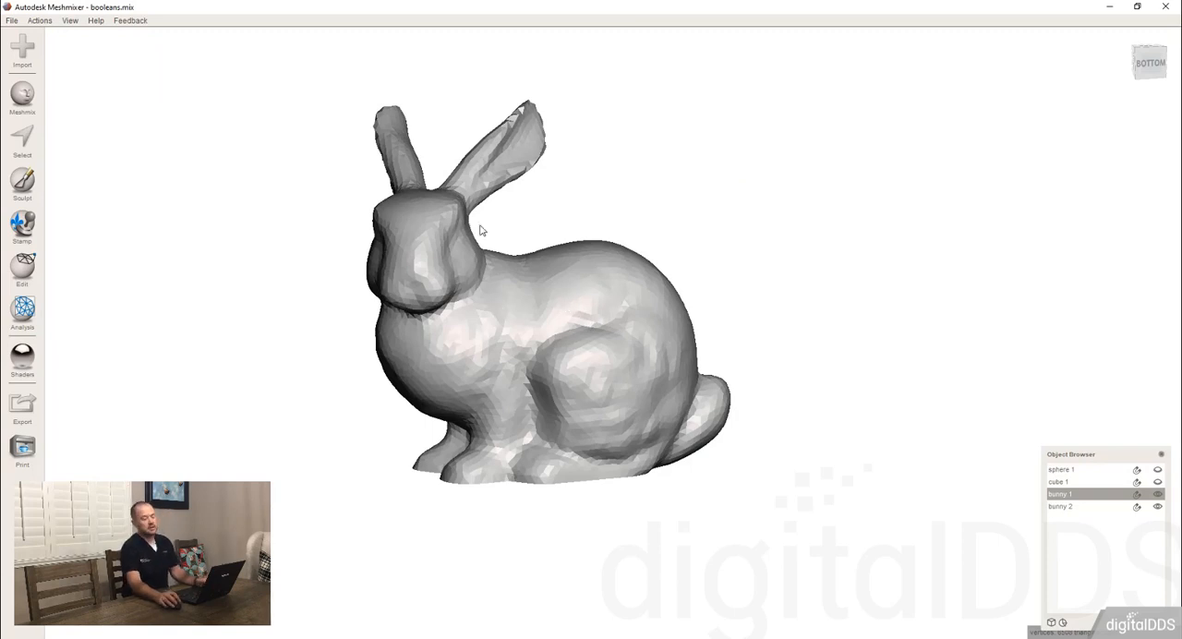
pyautogui.click(1159, 496)
pyautogui.click(1100, 509)
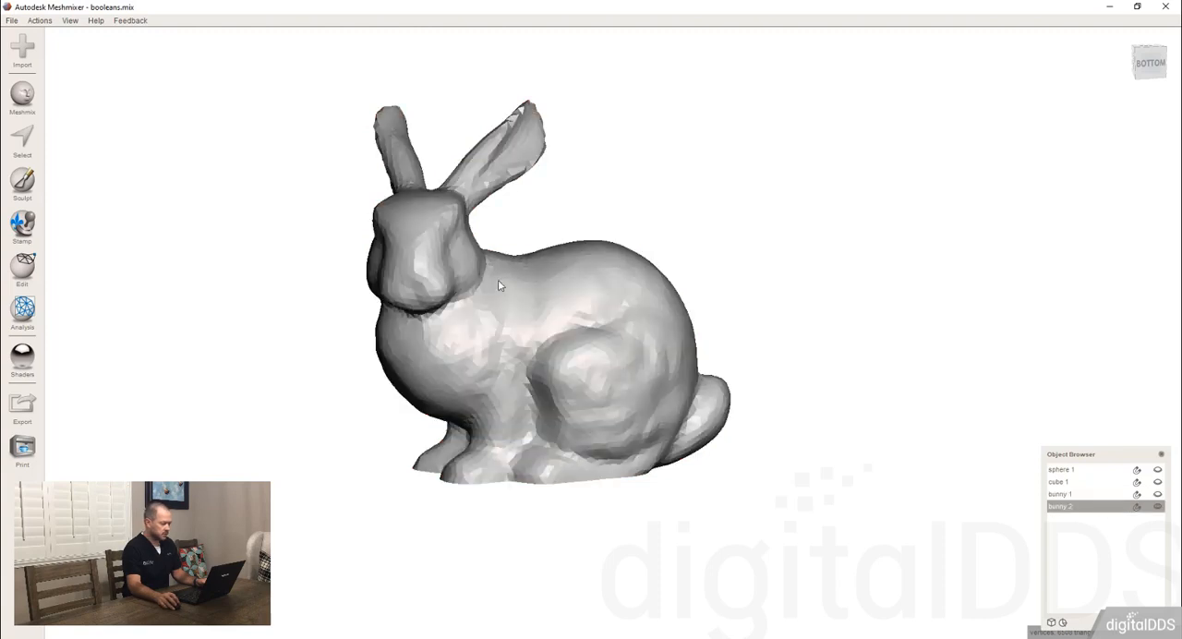
# Choose a volume sculpting brush and sculpt the neck area of bunny 2 below the chin.
pyautogui.scroll(3, 499, 286)
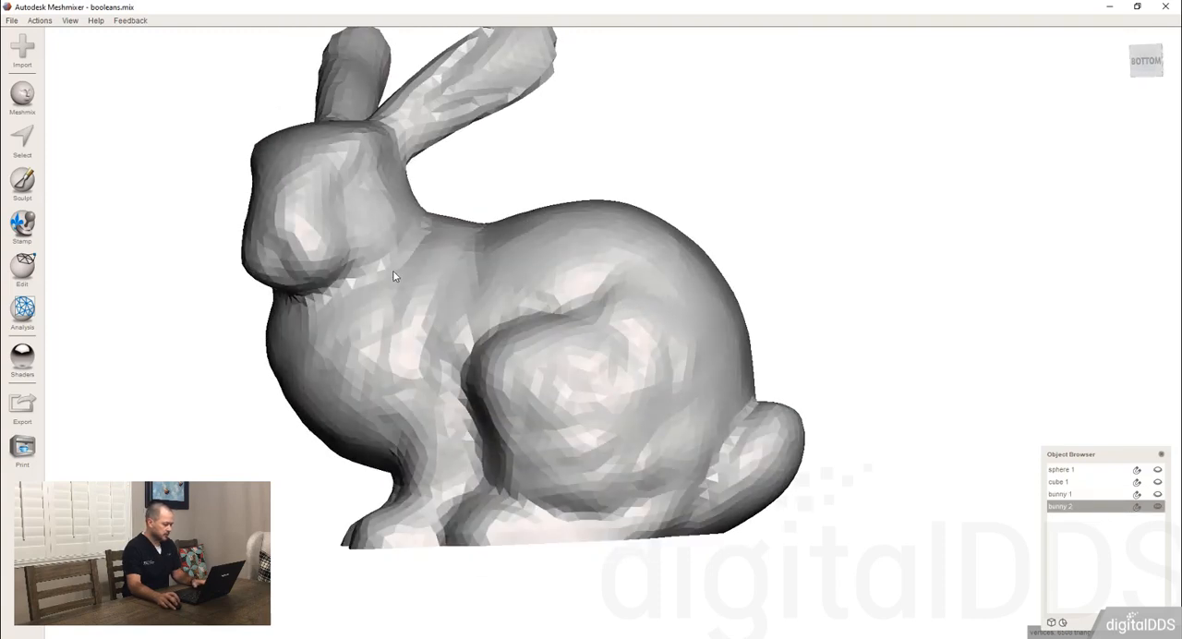
pyautogui.moveTo(393, 275); pyautogui.dragTo(412, 286, button='right')
pyautogui.press('s')
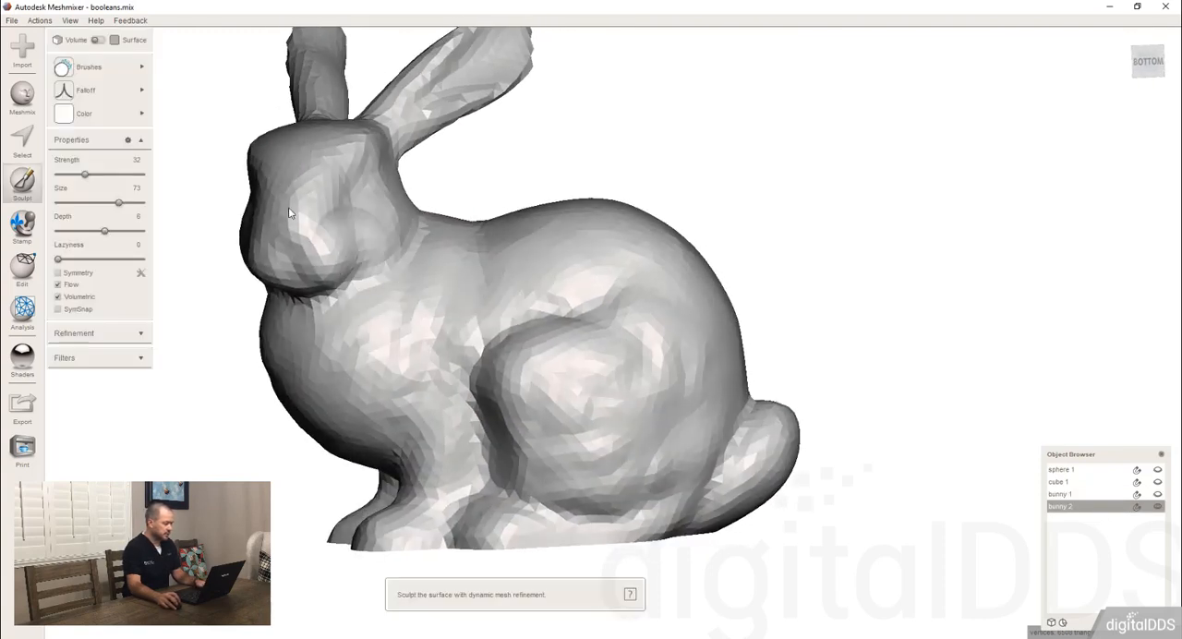
pyautogui.click(88, 66)
pyautogui.click(186, 263)
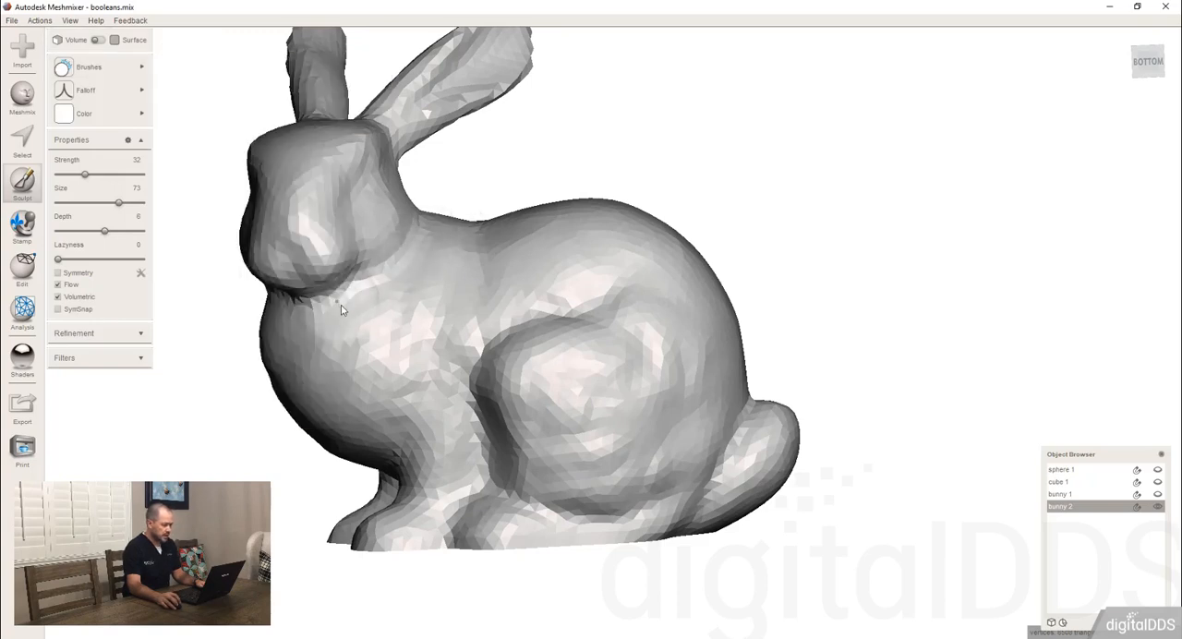
pyautogui.moveTo(338, 304); pyautogui.dragTo(415, 245, button='right')
pyautogui.moveTo(306, 257)
pyautogui.mouseDown()
pyautogui.moveTo(375, 244)
pyautogui.moveTo(341, 258)
pyautogui.mouseUp()
# Raise the brush strength to 68 and sculpt the neck, haunch, ear and front leg of bunny 2.
pyautogui.press('Right')
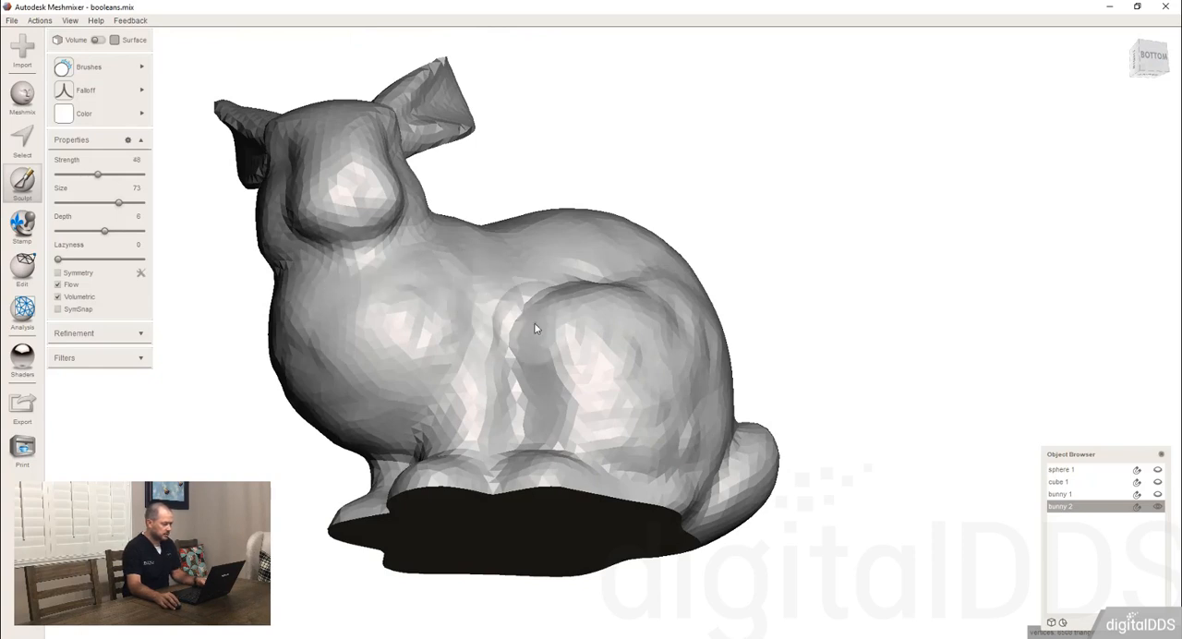
pyautogui.press('Right')
pyautogui.press('Right')
pyautogui.press('Right')
pyautogui.press('Right')
pyautogui.press('Right')
pyautogui.moveTo(333, 240)
pyautogui.mouseDown()
pyautogui.moveTo(343, 254)
pyautogui.moveTo(315, 257)
pyautogui.moveTo(279, 283)
pyautogui.moveTo(366, 256)
pyautogui.mouseUp()
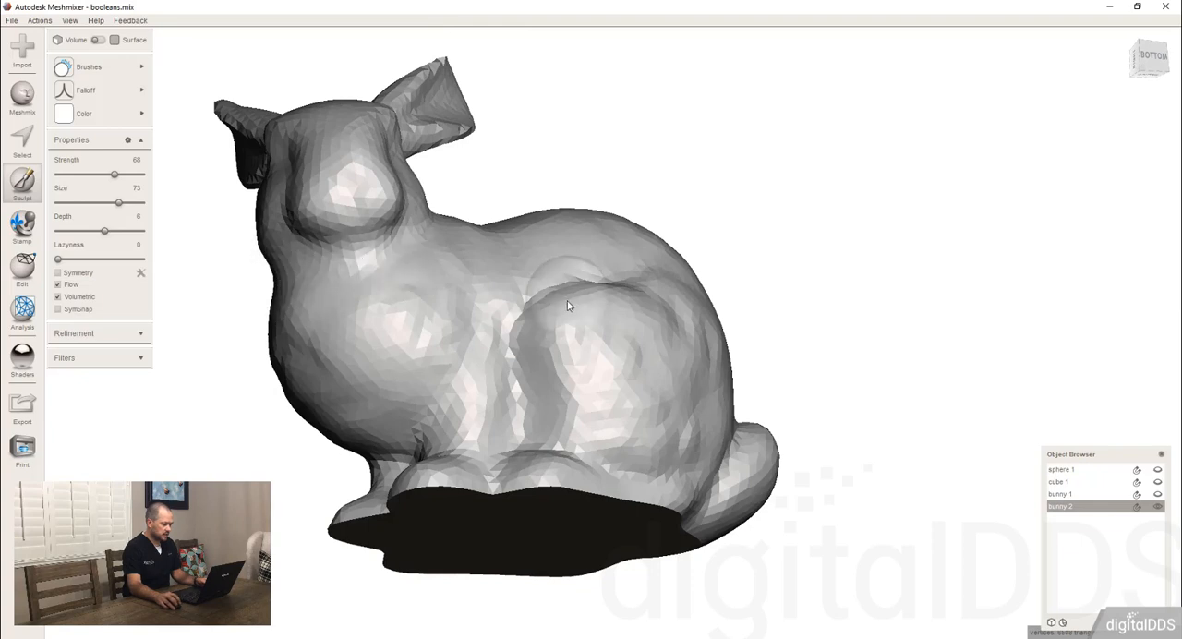
pyautogui.moveTo(522, 347)
pyautogui.mouseDown(button='right')
pyautogui.moveTo(505, 404)
pyautogui.moveTo(522, 348)
pyautogui.mouseUp(button='right')
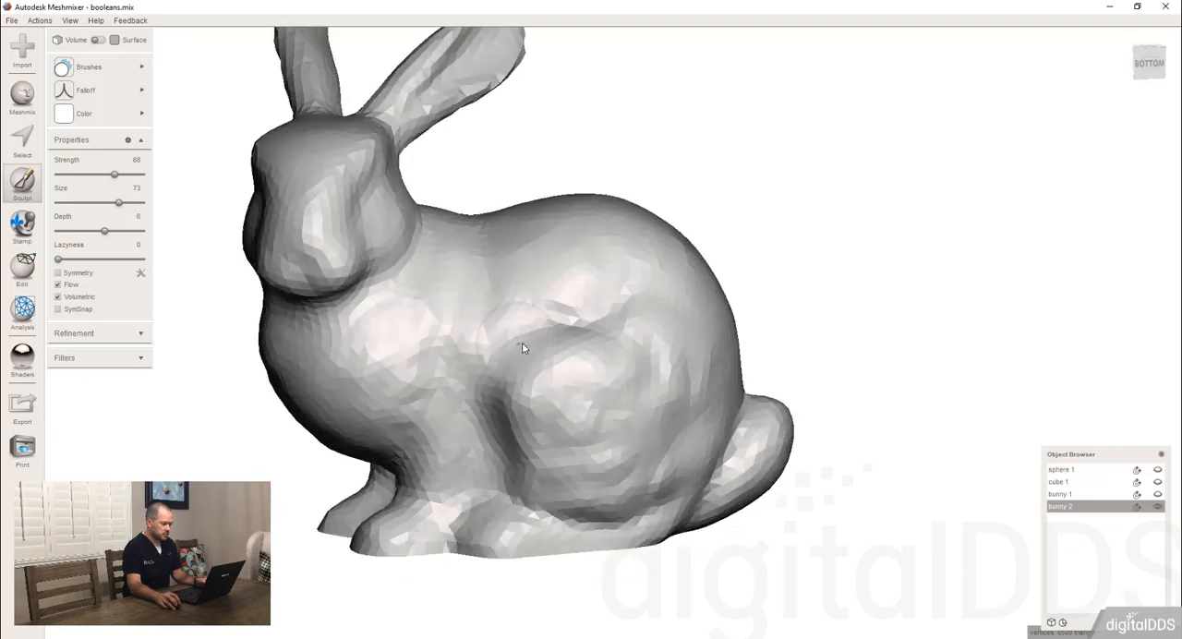
pyautogui.moveTo(519, 297); pyautogui.dragTo(499, 308, button='right')
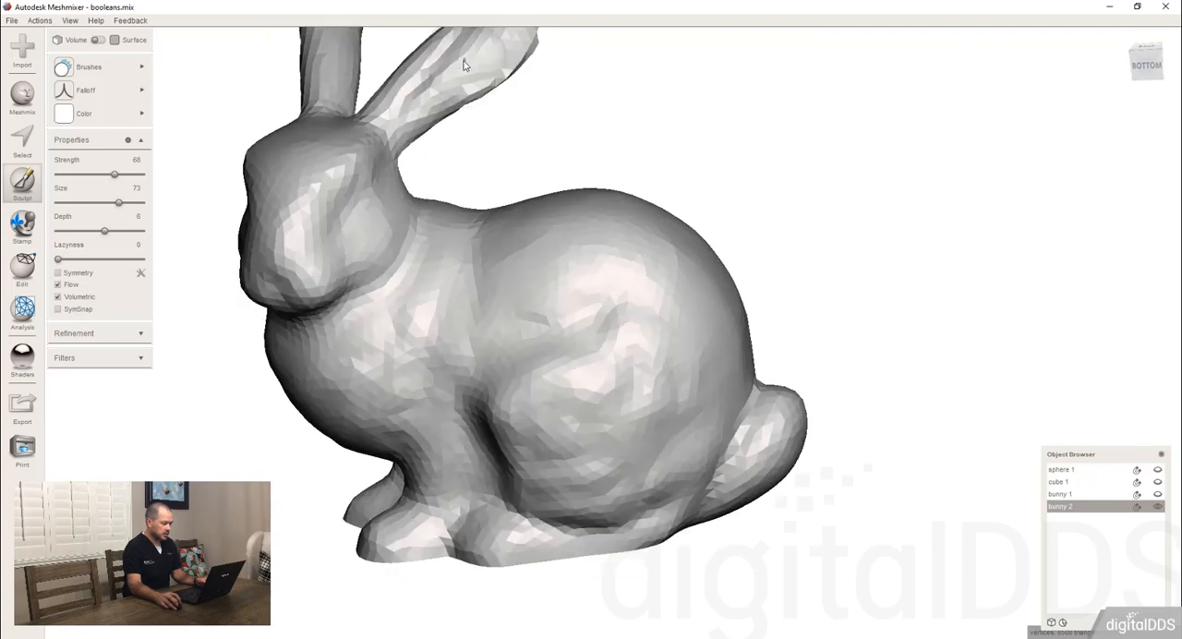
pyautogui.moveTo(422, 93); pyautogui.dragTo(414, 487, button='right')
# Display bunny 1 over the sculpted bunny 2 and inspect where their surfaces differ.
pyautogui.scroll(-5, 632, 383)
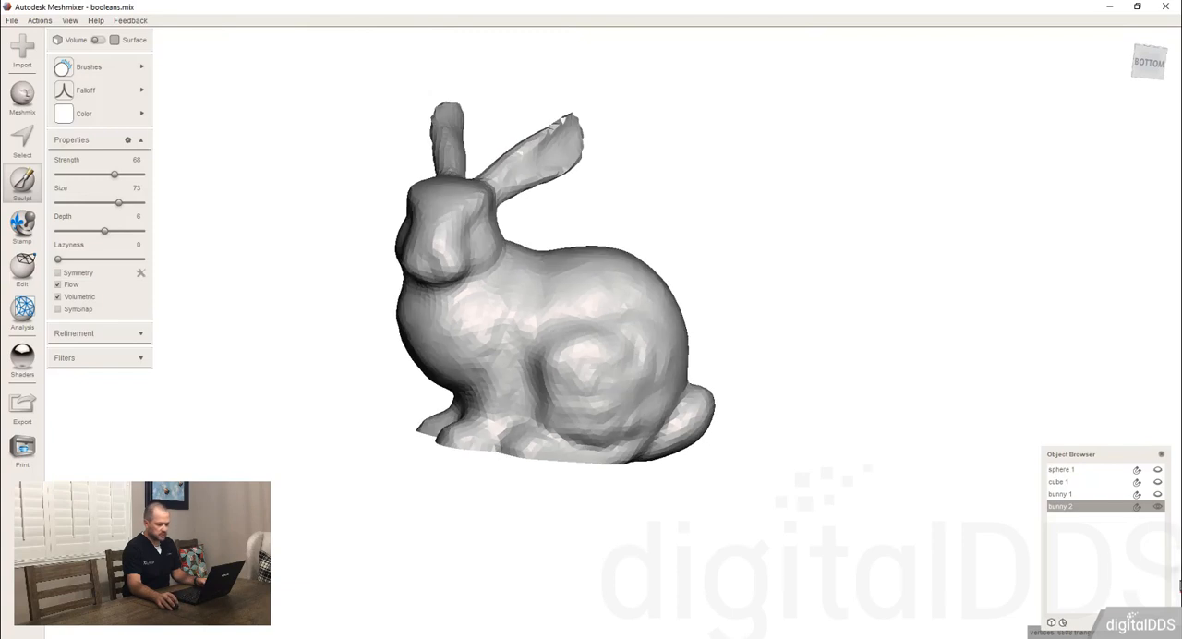
pyautogui.click(1157, 496)
pyautogui.moveTo(574, 369)
pyautogui.mouseDown(button='right')
pyautogui.moveTo(571, 309)
pyautogui.moveTo(560, 347)
pyautogui.moveTo(471, 328)
pyautogui.moveTo(519, 348)
pyautogui.moveTo(540, 323)
pyautogui.mouseUp(button='right')
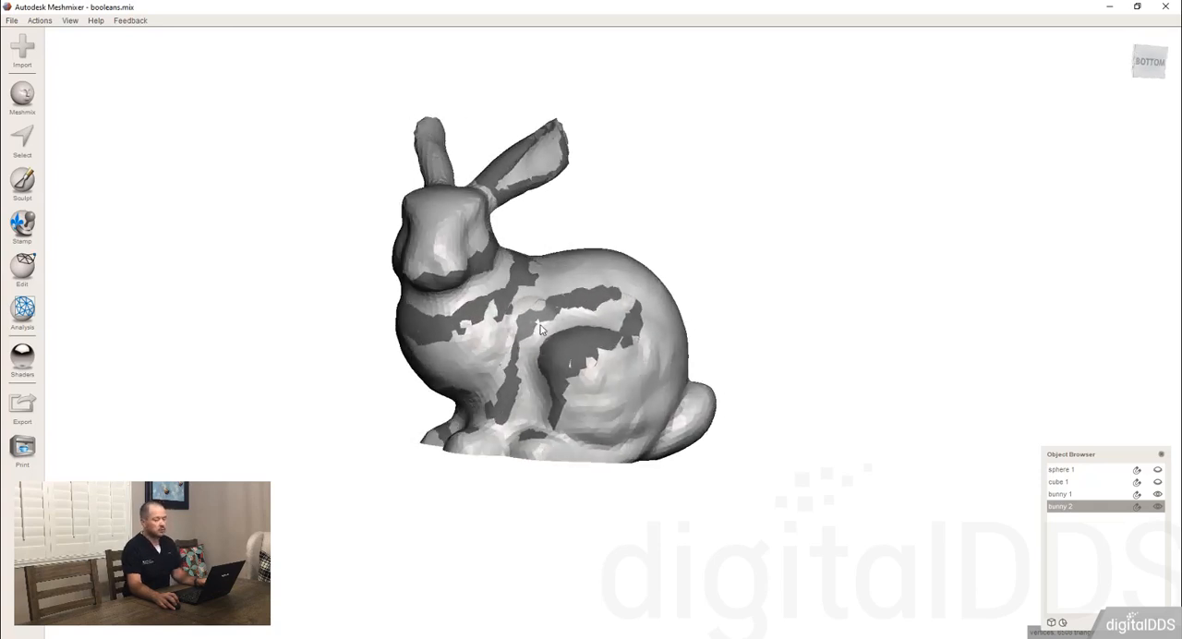
pyautogui.click(509, 249)
pyautogui.moveTo(512, 303); pyautogui.dragTo(525, 293, button='right')
# Select bunny 1 together with bunny 2 and run the Deviation analysis on them.
pyautogui.keyDown('shift'); pyautogui.click(1088, 494); pyautogui.keyUp('shift')
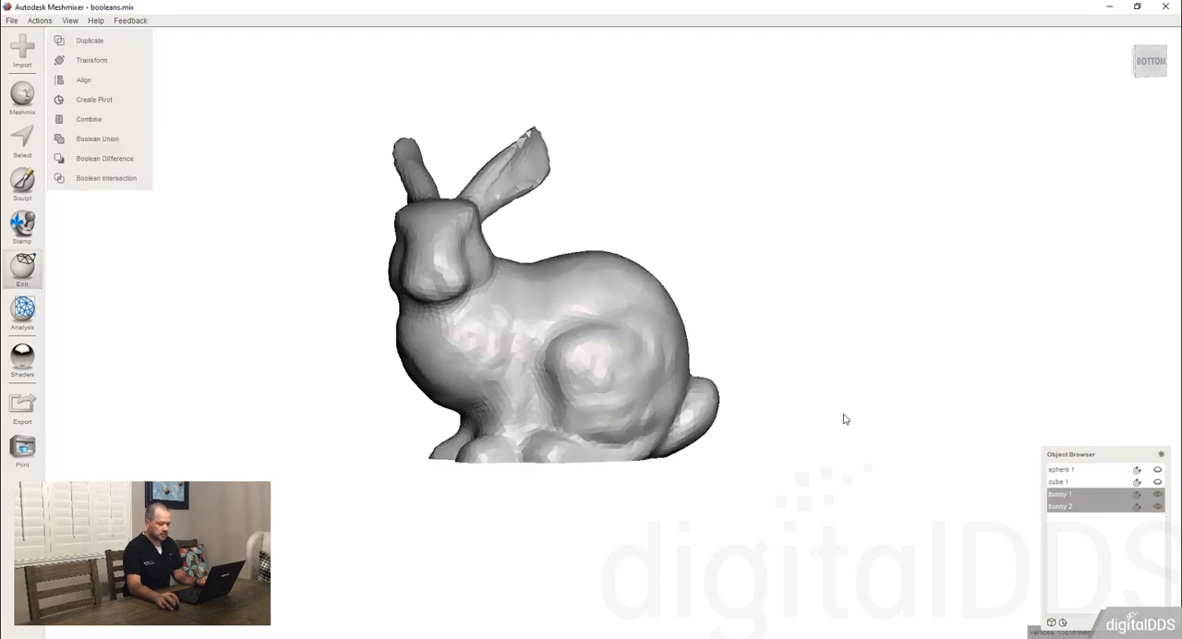
pyautogui.click(30, 321)
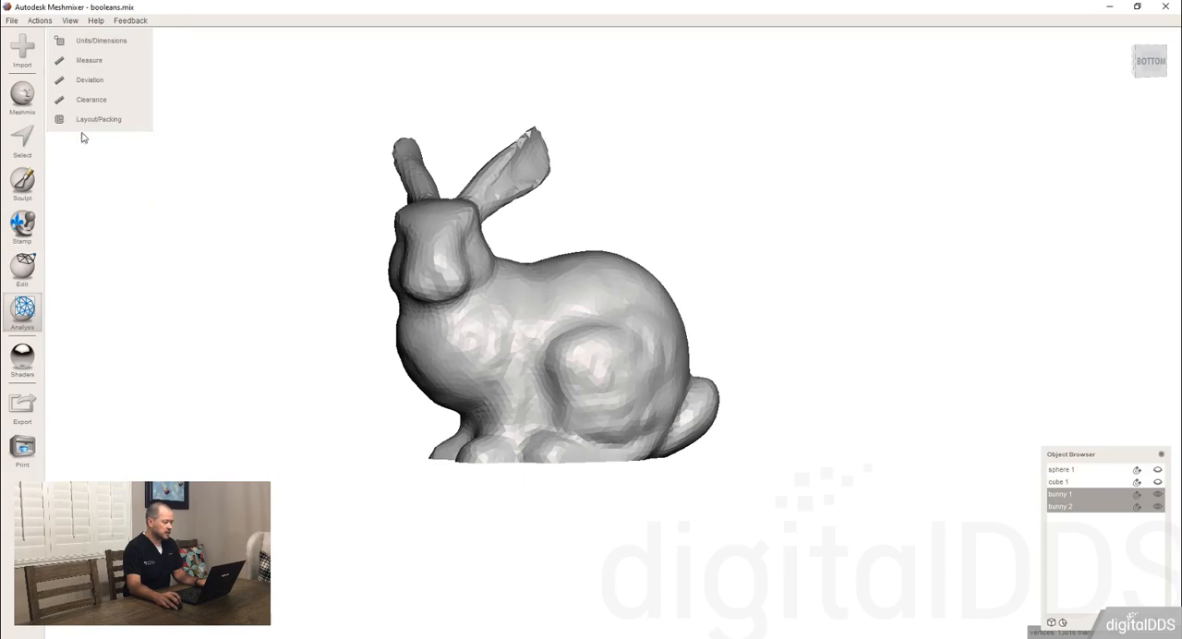
pyautogui.click(102, 88)
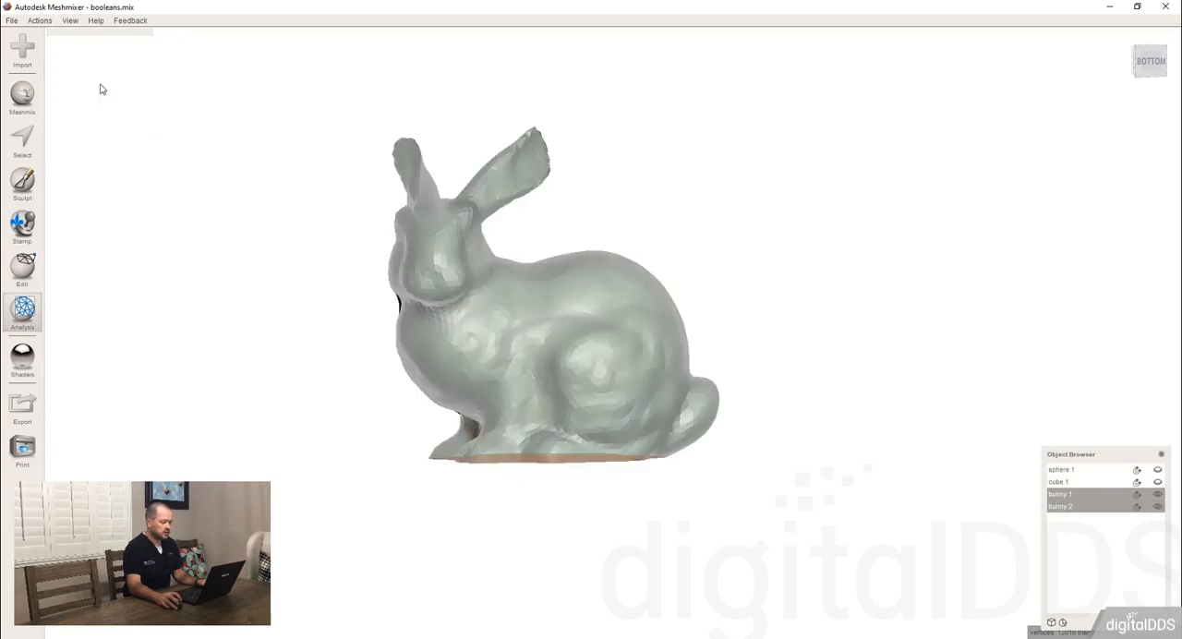
# Examine the deviation colour map on the bunny from the side and front, including the chest and front legs.
pyautogui.scroll(3, 518, 317)
pyautogui.moveTo(471, 321)
pyautogui.mouseDown(button='right')
pyautogui.moveTo(459, 354)
pyautogui.moveTo(472, 266)
pyautogui.moveTo(456, 333)
pyautogui.mouseUp(button='right')
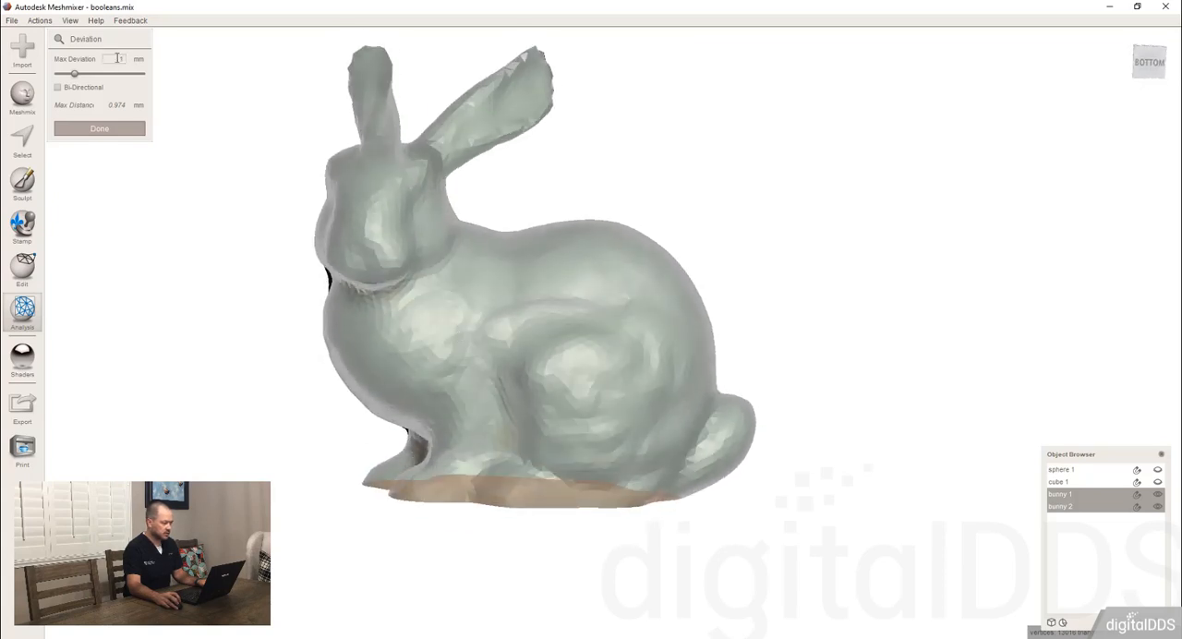
pyautogui.moveTo(452, 352); pyautogui.dragTo(550, 331, button='right')
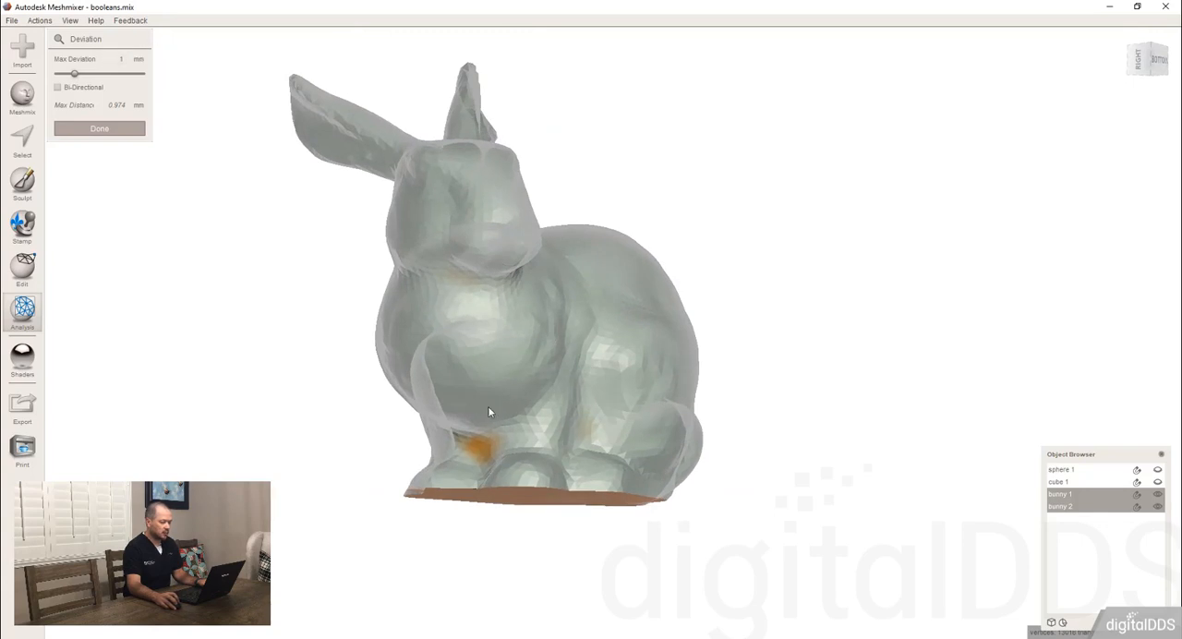
pyautogui.moveTo(489, 412); pyautogui.dragTo(545, 458, button='right')
pyautogui.scroll(3, 545, 468)
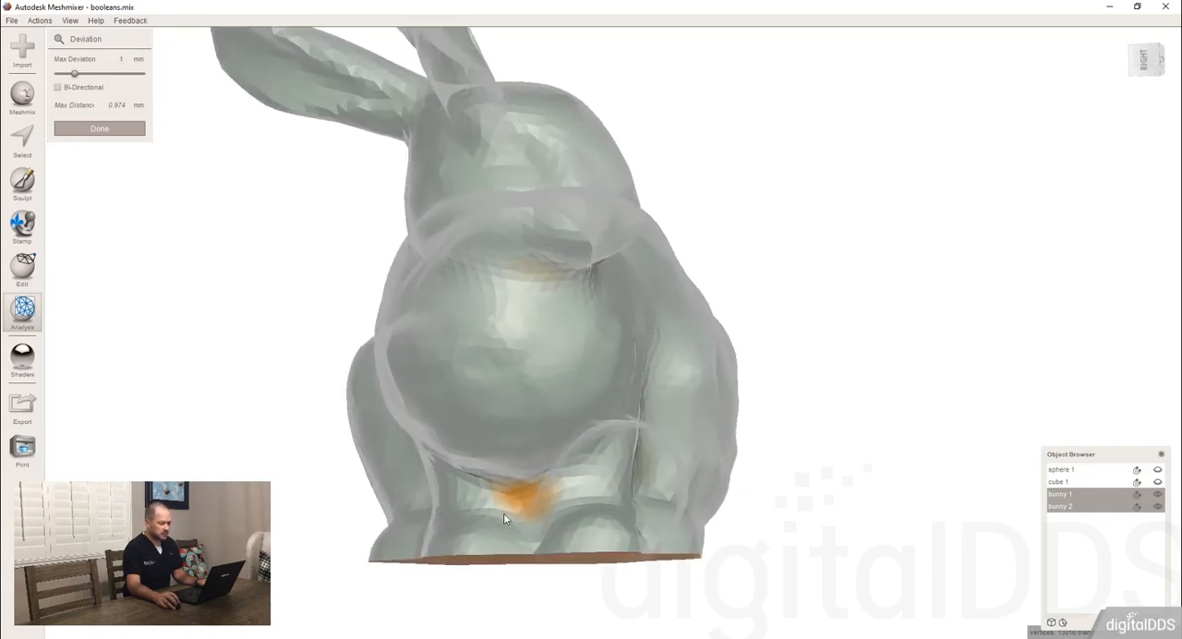
pyautogui.moveTo(503, 519); pyautogui.dragTo(475, 456, button='right')
pyautogui.moveTo(631, 326); pyautogui.dragTo(600, 330, button='right')
pyautogui.scroll(-2, 595, 328)
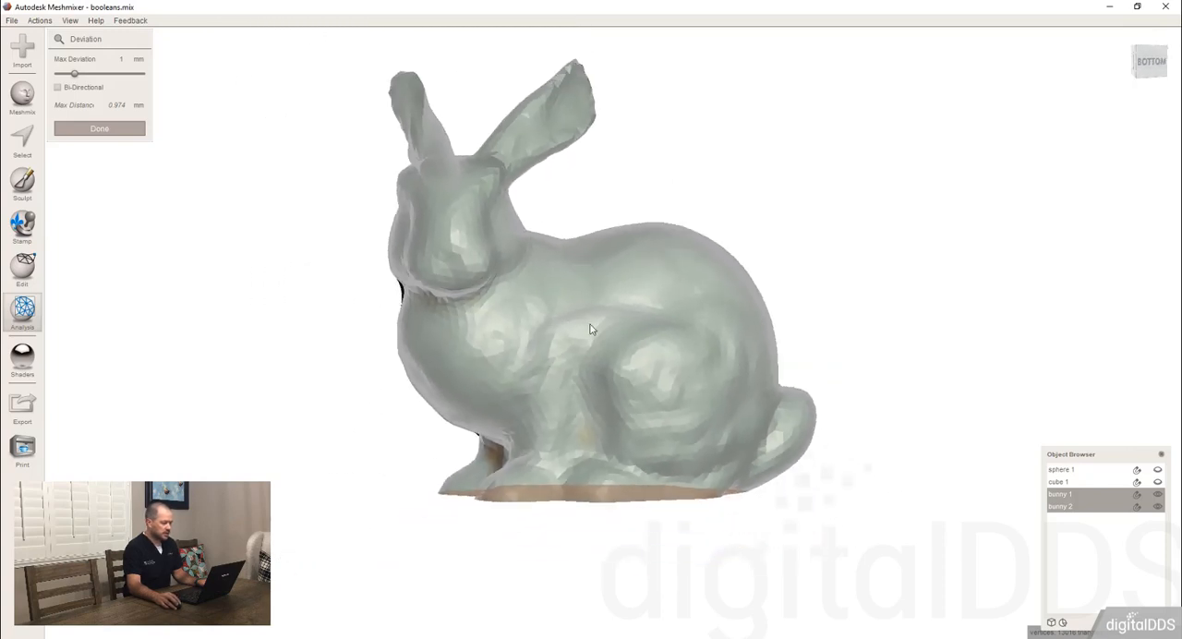
# Lower the maximum deviation to 0.29 mm and further to 0.072 mm.
pyautogui.click(63, 75)
pyautogui.moveTo(490, 400)
pyautogui.mouseDown(button='right')
pyautogui.moveTo(469, 345)
pyautogui.moveTo(476, 318)
pyautogui.moveTo(494, 391)
pyautogui.mouseUp(button='right')
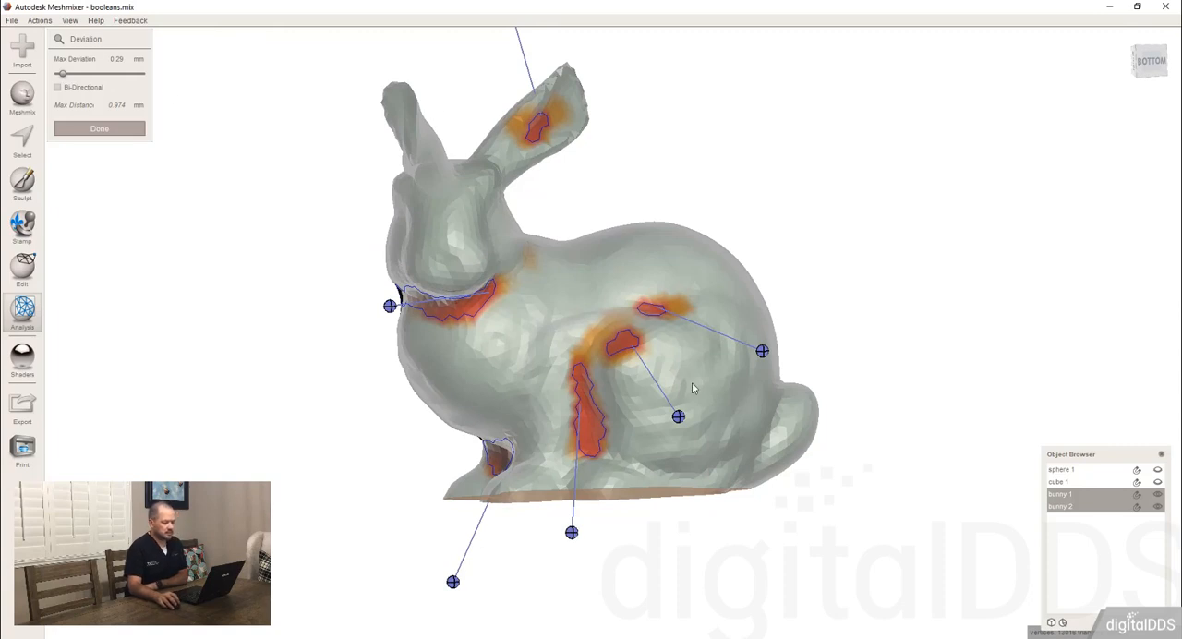
pyautogui.moveTo(64, 78); pyautogui.dragTo(59, 78)
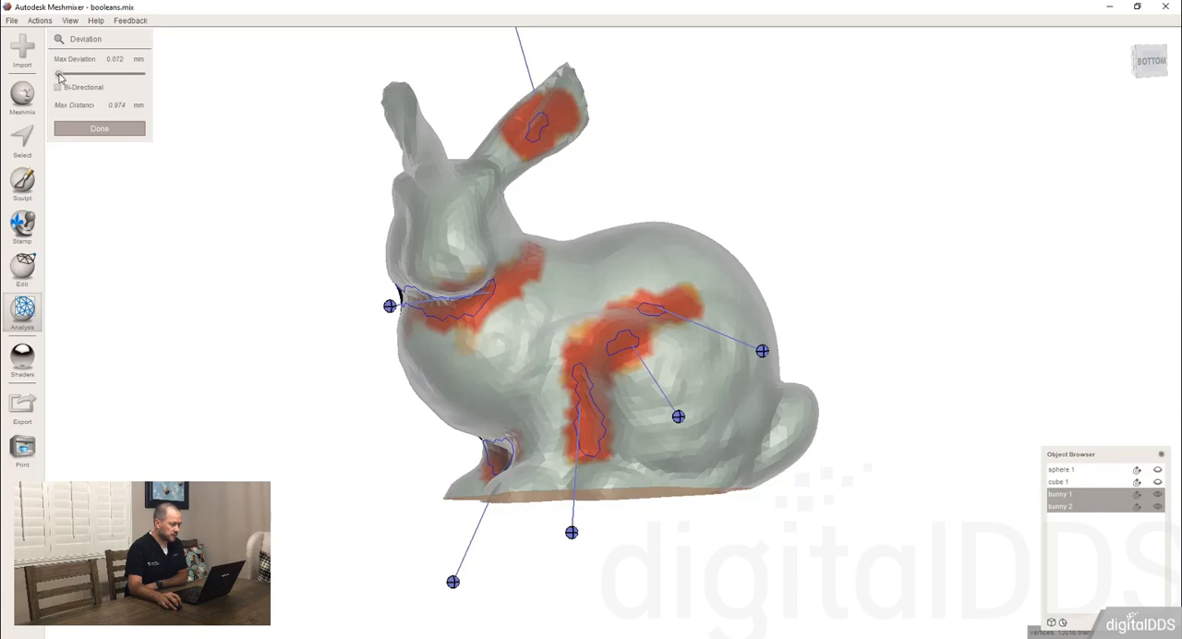
# Convert the marked deviation region along the haunch into a face selection on bunny 2.
pyautogui.moveTo(706, 239); pyautogui.dragTo(738, 219, button='right')
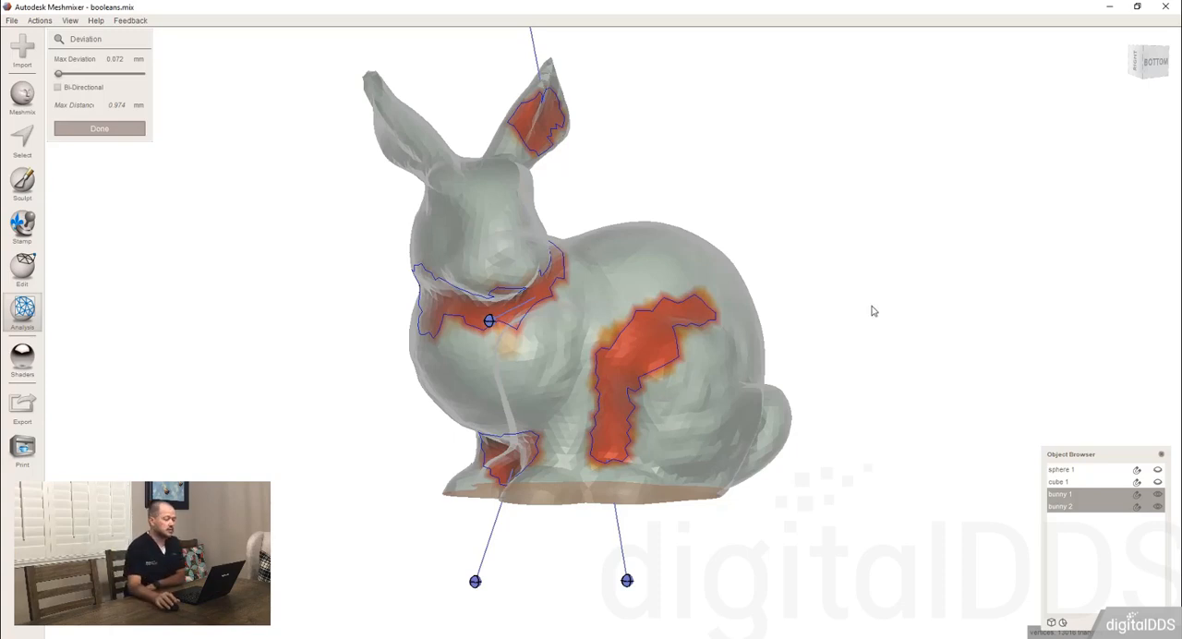
pyautogui.moveTo(935, 351); pyautogui.dragTo(794, 337, button='right')
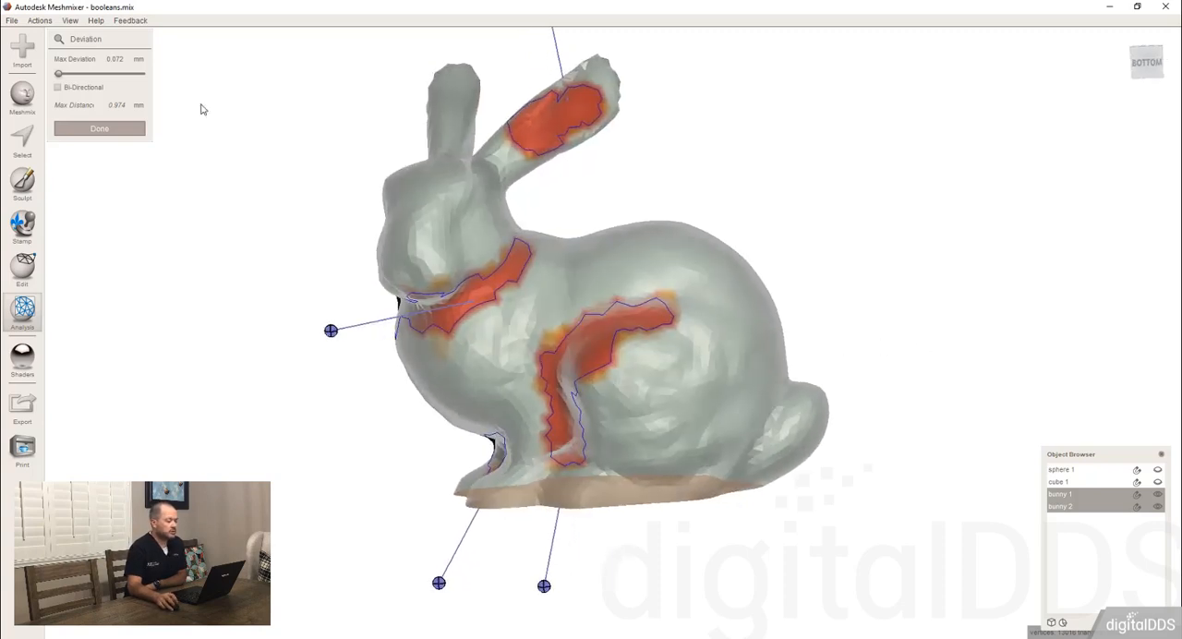
pyautogui.moveTo(601, 347); pyautogui.dragTo(681, 335, button='right')
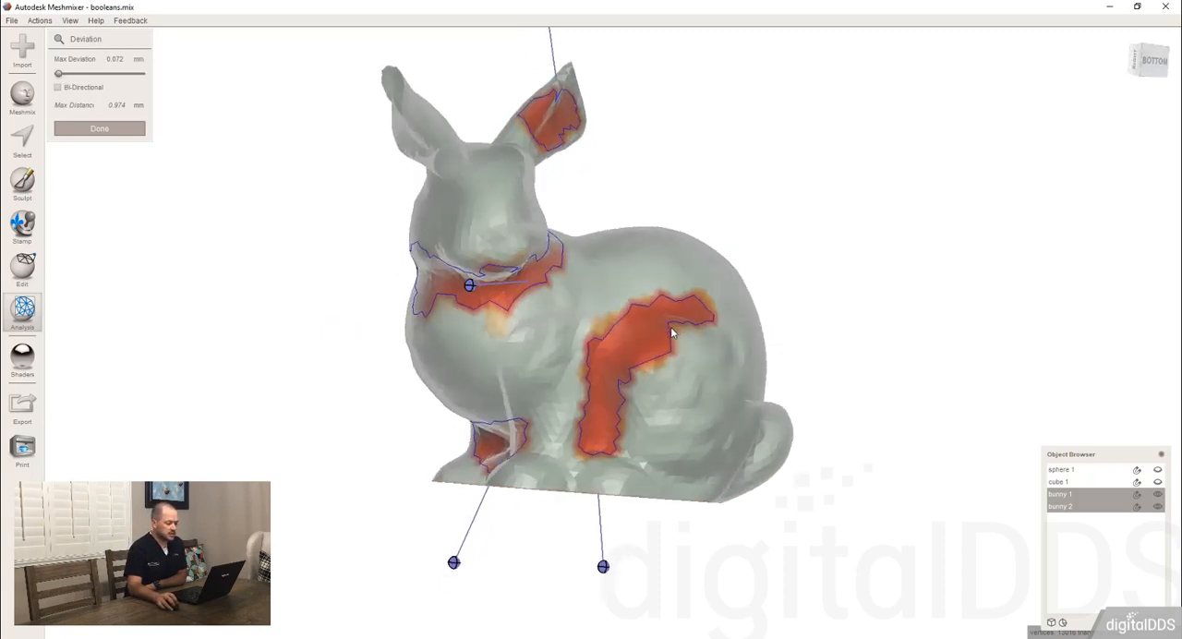
pyautogui.moveTo(607, 565); pyautogui.dragTo(259, 295, button='right')
pyautogui.moveTo(317, 324); pyautogui.dragTo(693, 388, button='right')
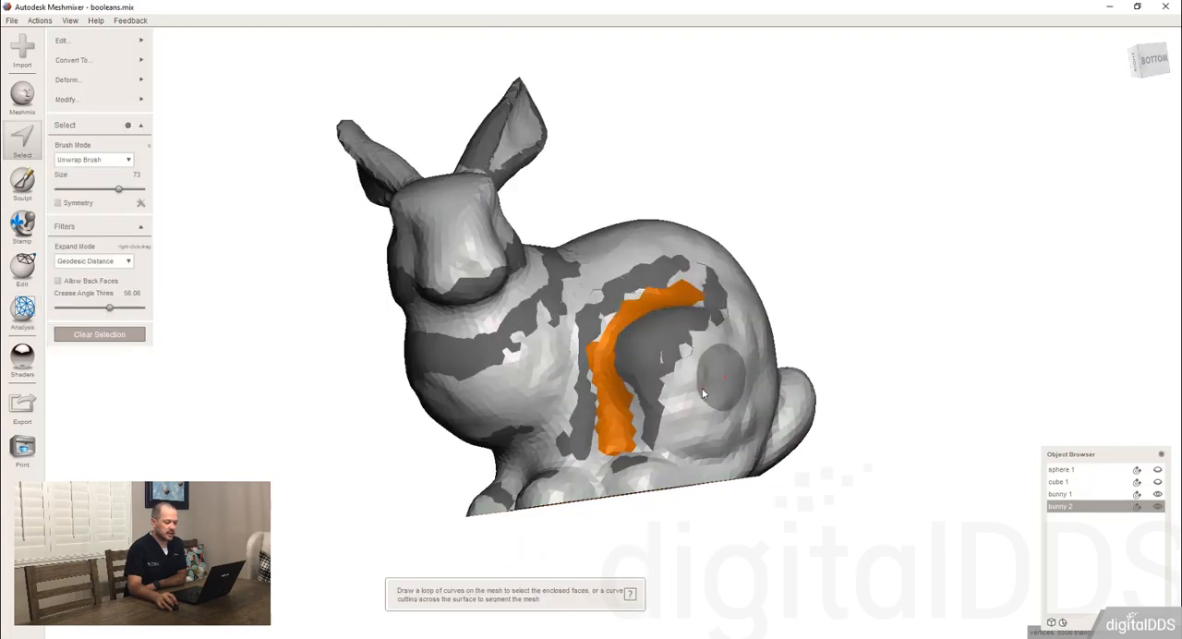
pyautogui.moveTo(701, 387); pyautogui.dragTo(706, 404, button='right')
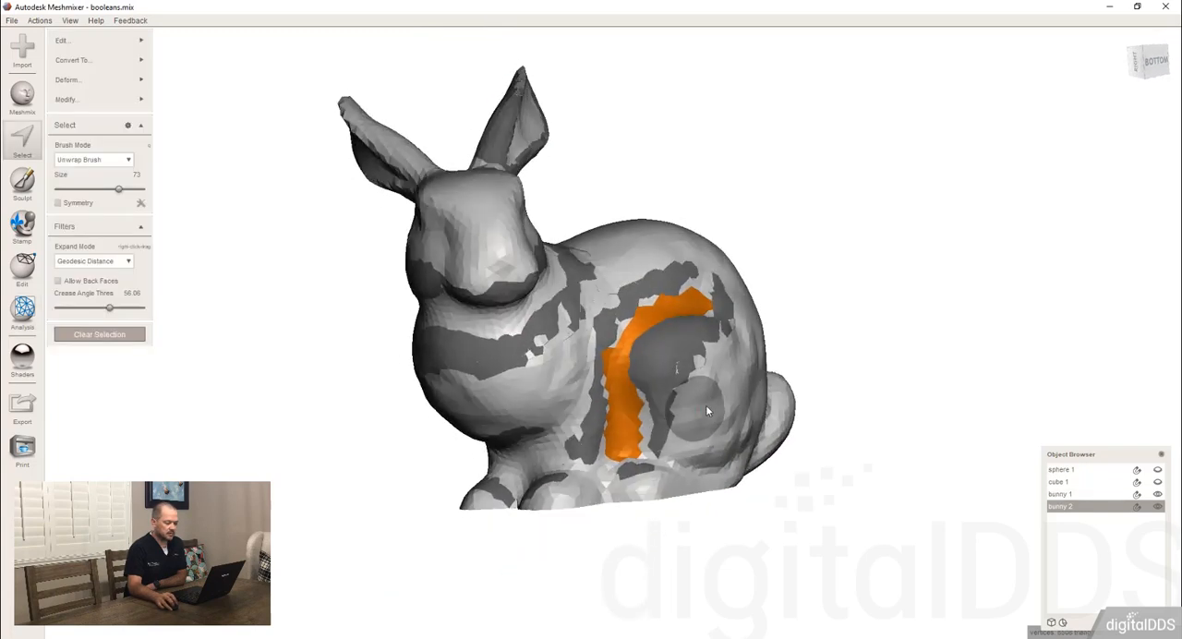
# Hide bunny 1 so that only bunny 2 with the selected haunch region is shown.
pyautogui.click(1159, 504)
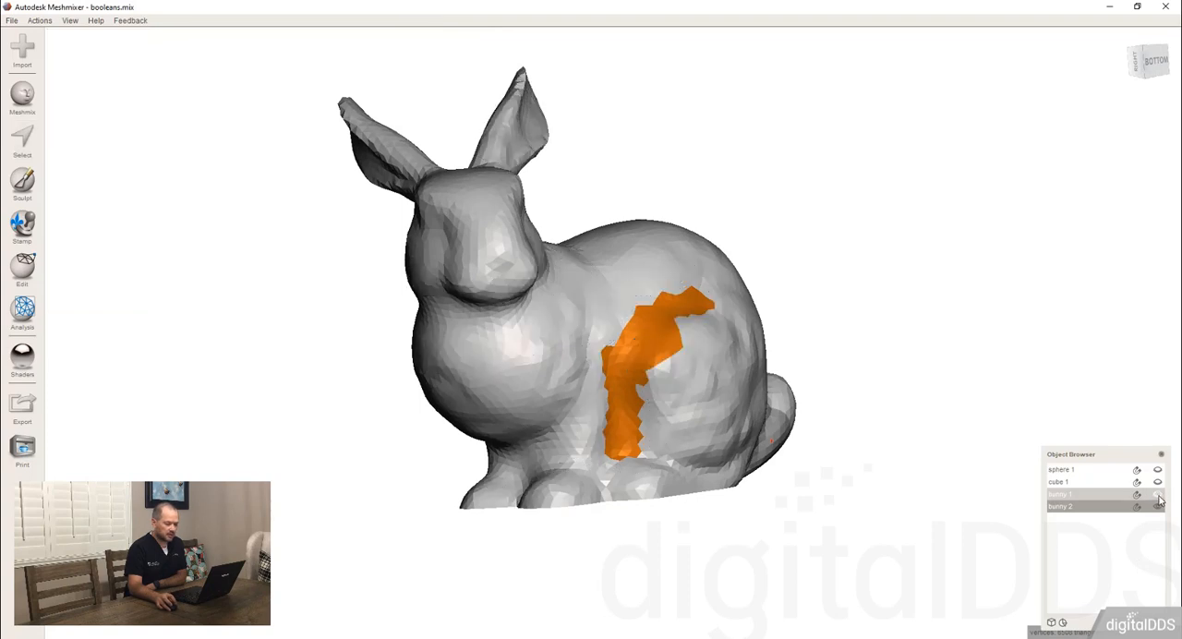
pyautogui.moveTo(862, 388); pyautogui.dragTo(671, 439, button='right')
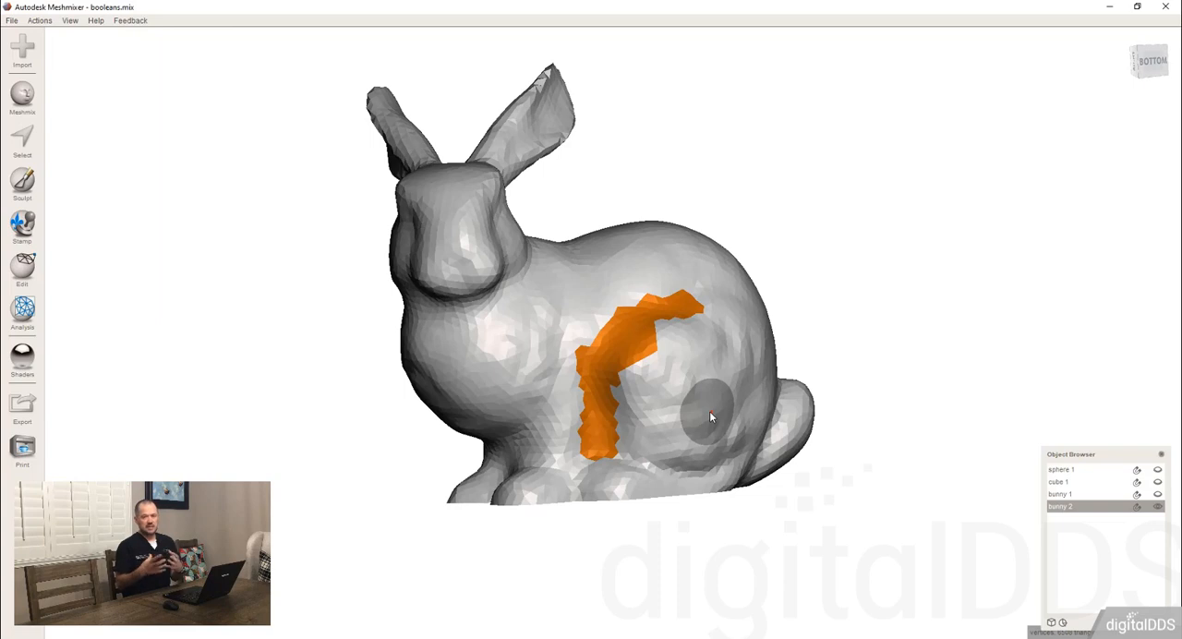
pyautogui.moveTo(683, 384); pyautogui.dragTo(659, 370, button='right')
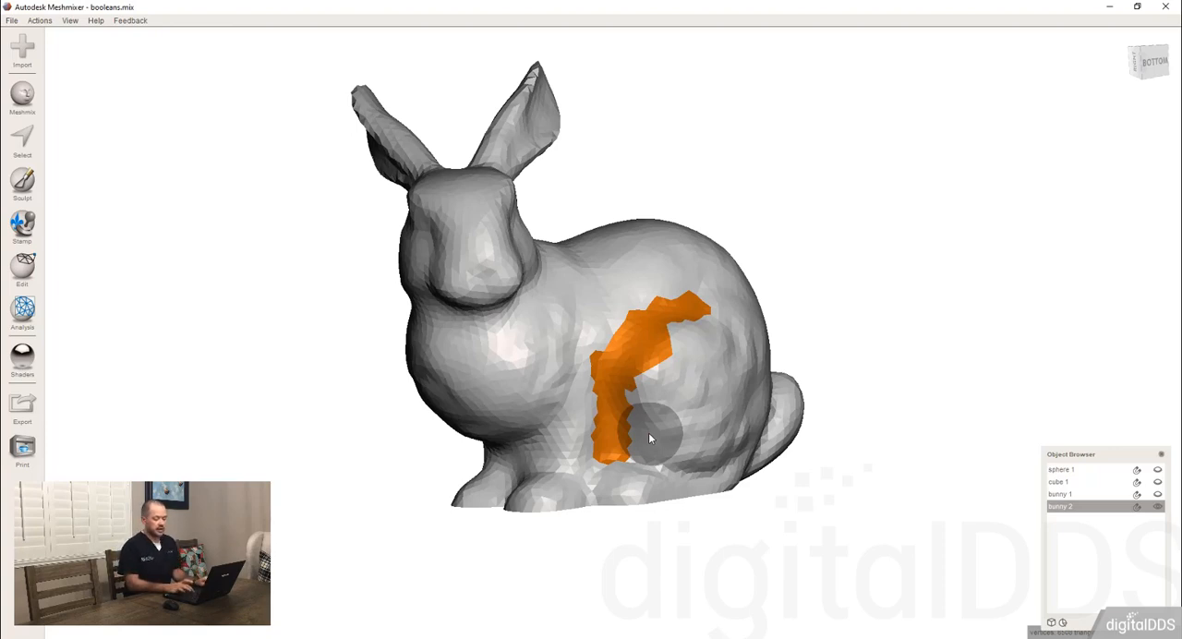
# Expand the haunch selection on bunny 2 by two rings and turn it into a face group.
pyautogui.hotkey('shift', '.')
pyautogui.hotkey('shift', '.')
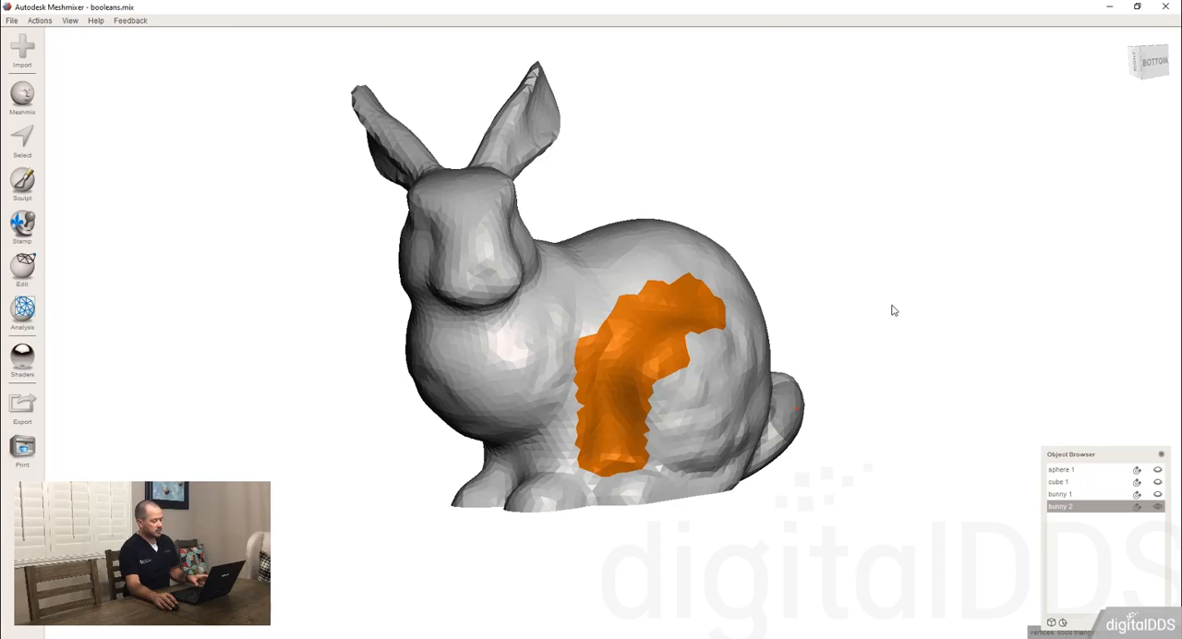
pyautogui.hotkey('ctrl', 'g')
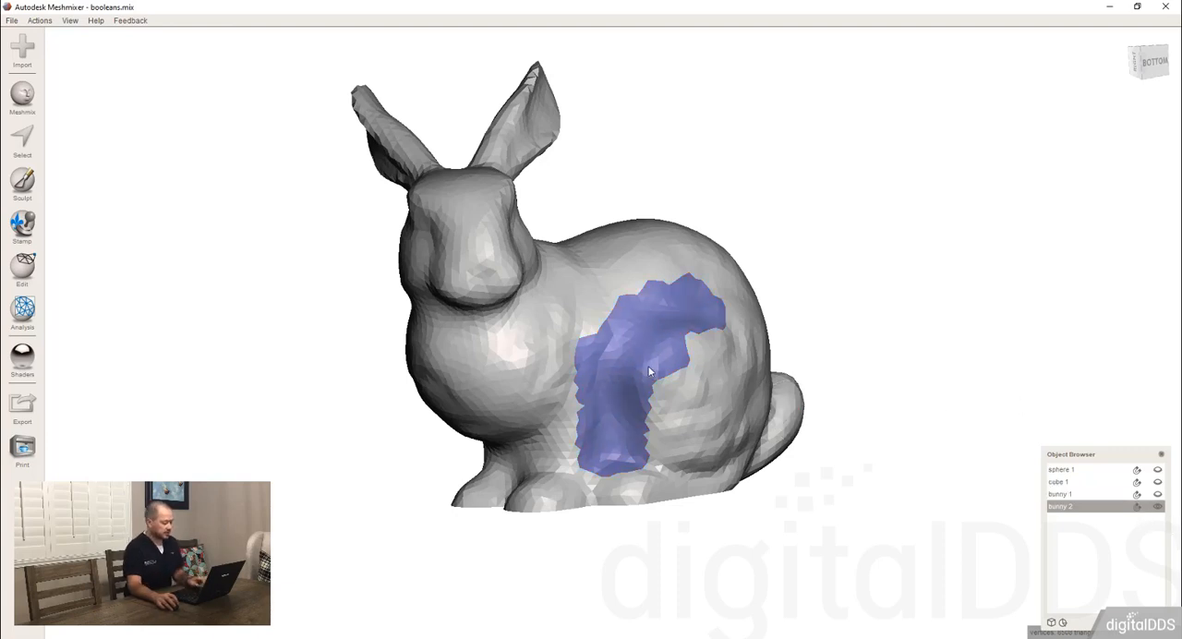
# Set bunny 1 as the target and reselect the haunch face group on bunny 2.
pyautogui.press('s')
pyautogui.doubleClick(640, 337)
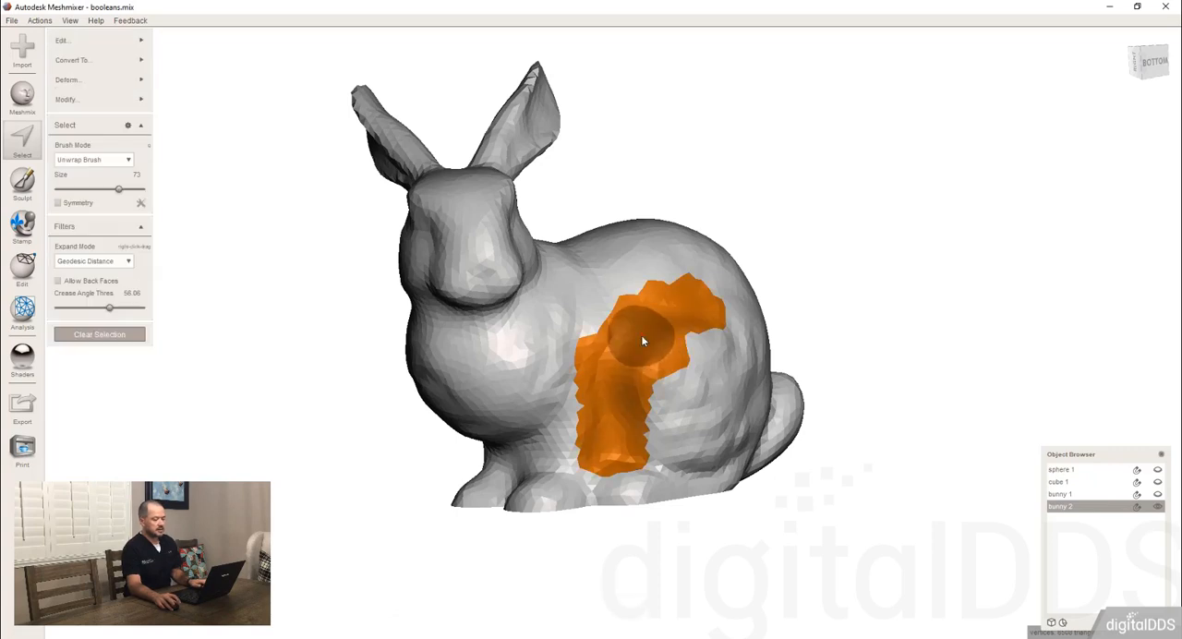
pyautogui.click(1136, 499)
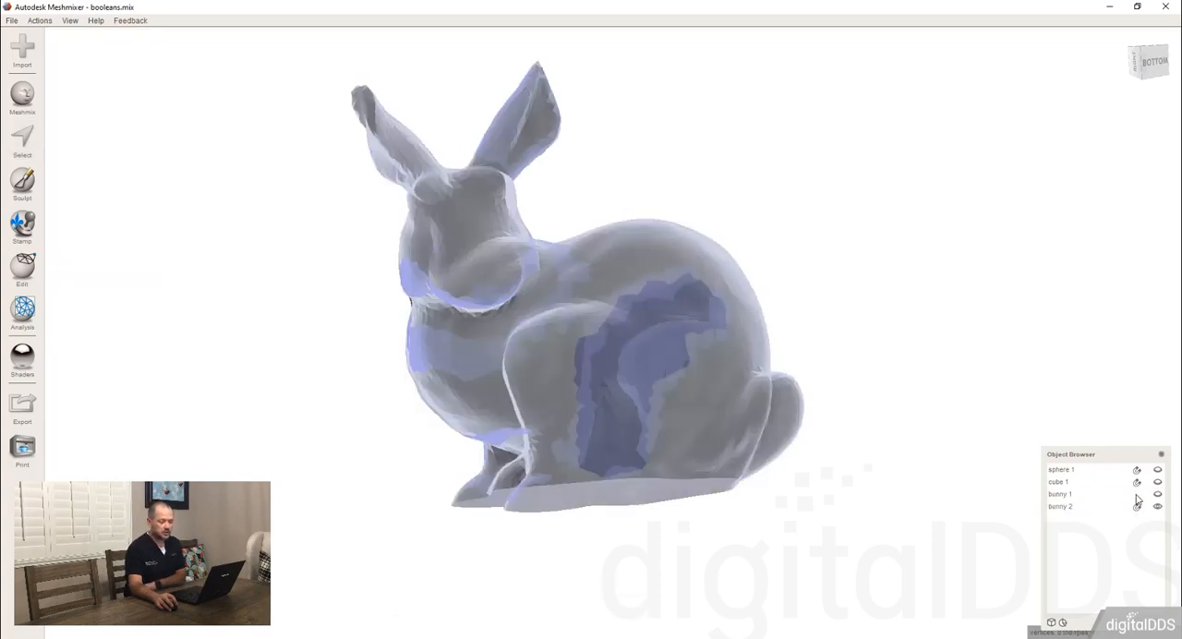
pyautogui.click(683, 373)
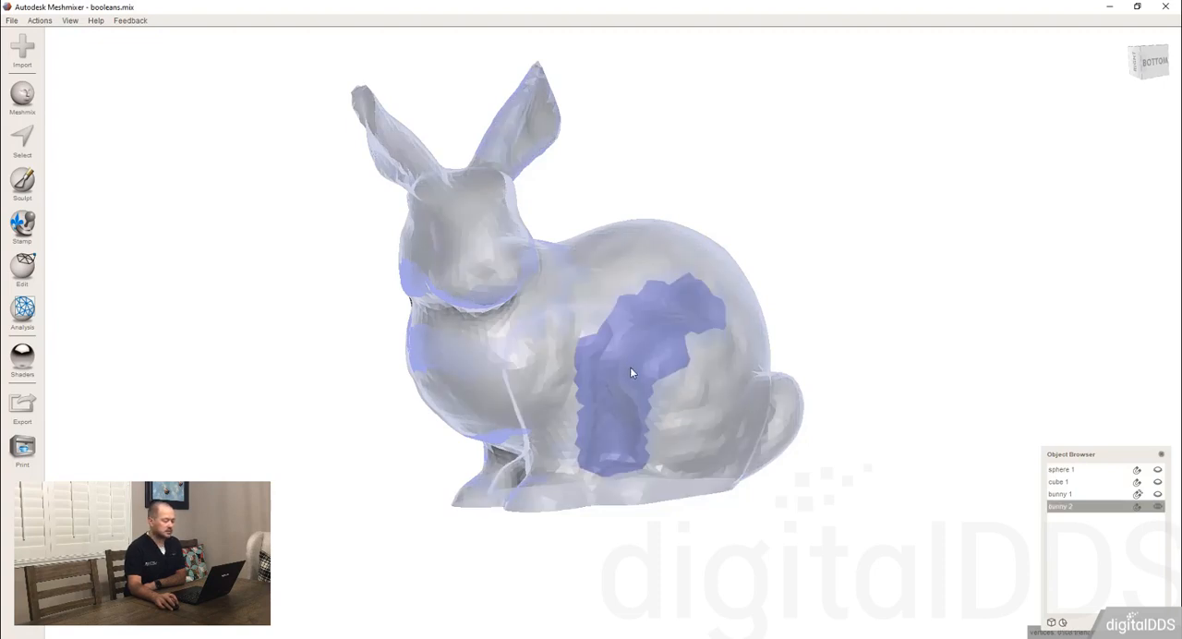
pyautogui.press('s')
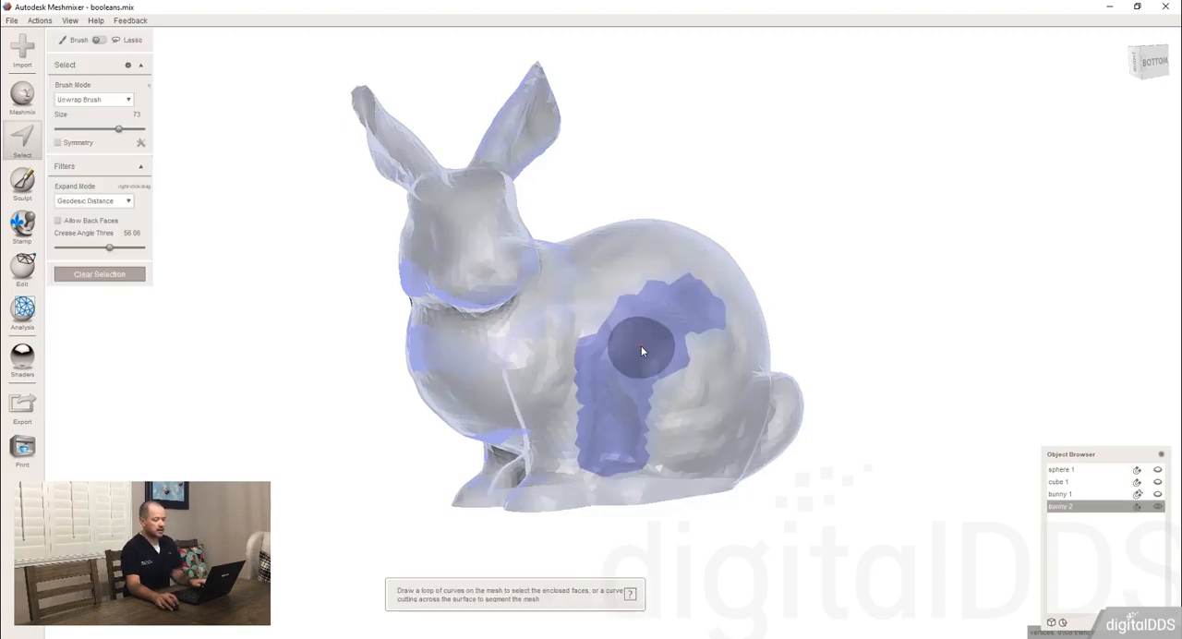
pyautogui.doubleClick(643, 349)
pyautogui.moveTo(716, 468); pyautogui.dragTo(726, 311, button='right')
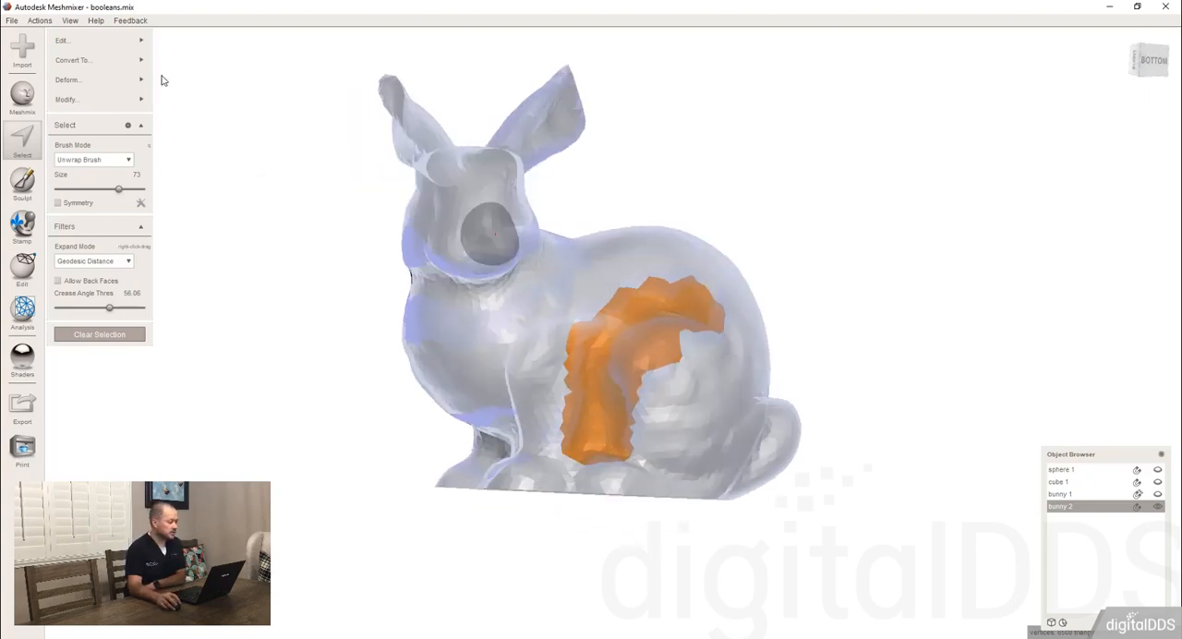
# Attract the selected haunch patch to the target, accept the result and clear the selection.
pyautogui.moveTo(132, 42)
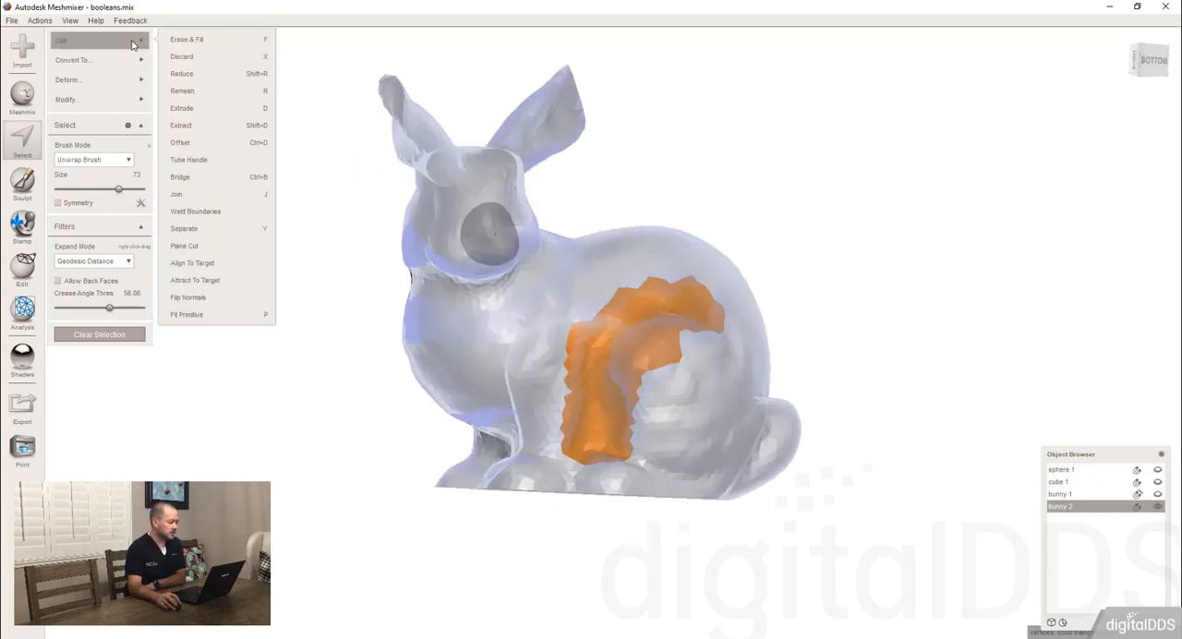
pyautogui.click(207, 286)
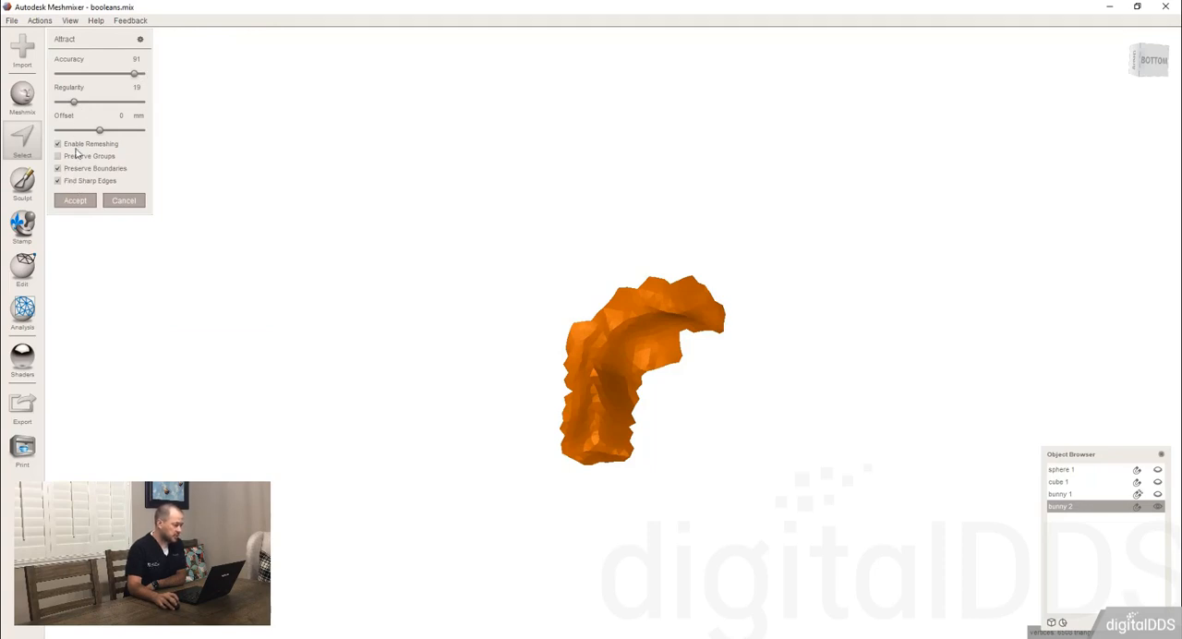
pyautogui.click(78, 203)
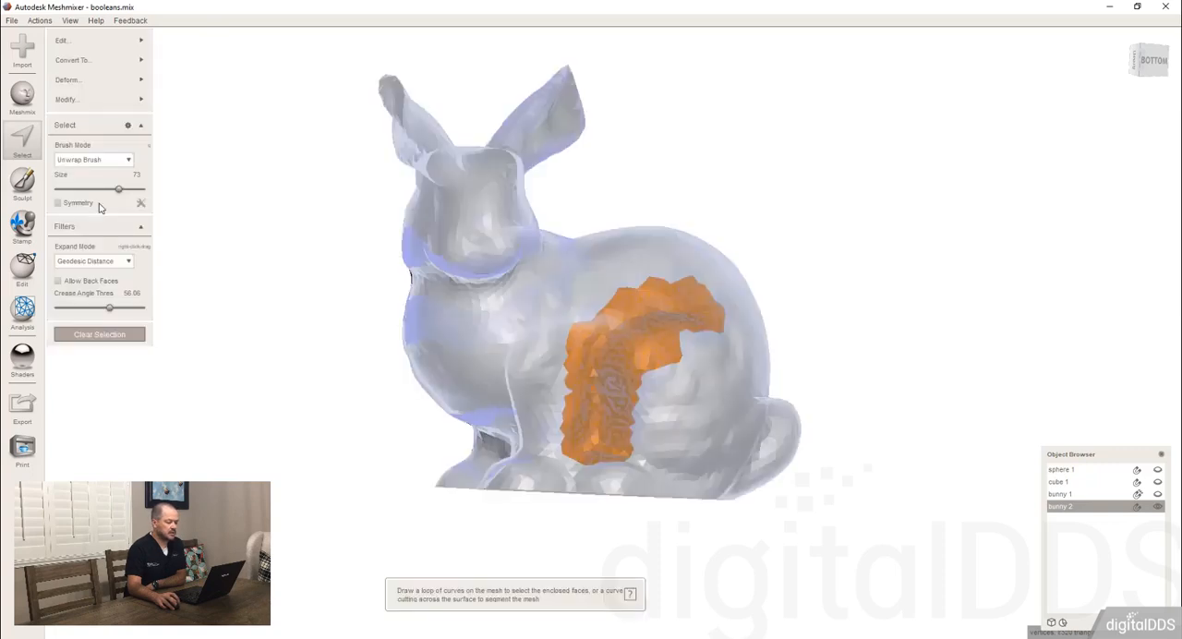
pyautogui.click(99, 334)
pyautogui.doubleClick(646, 334)
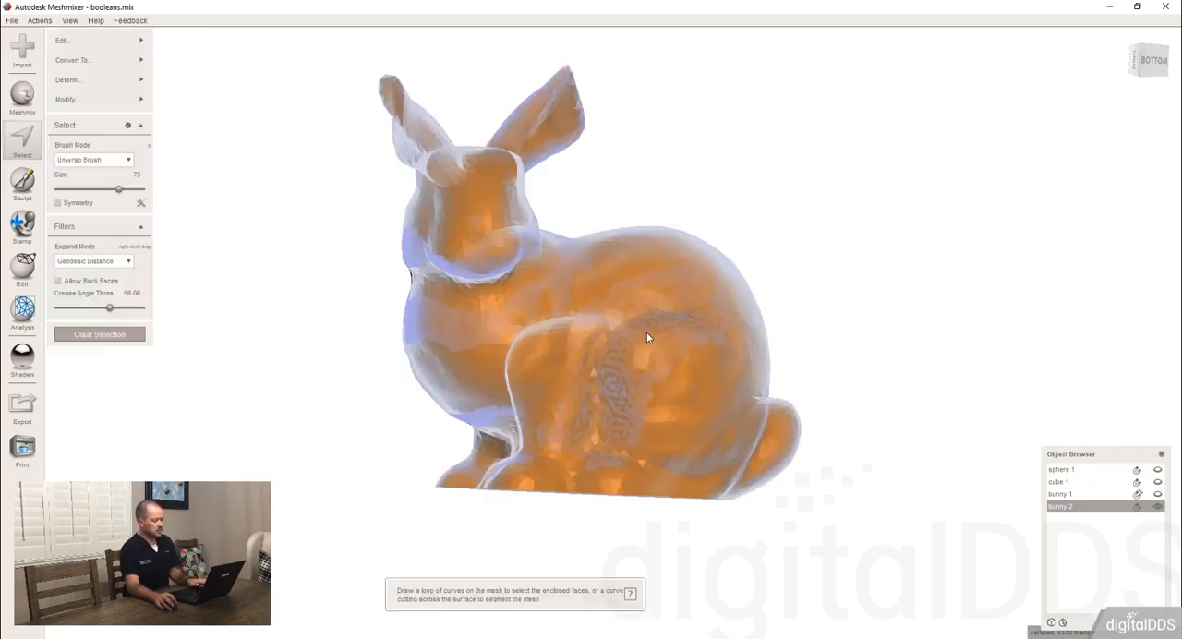
pyautogui.press('Escape')
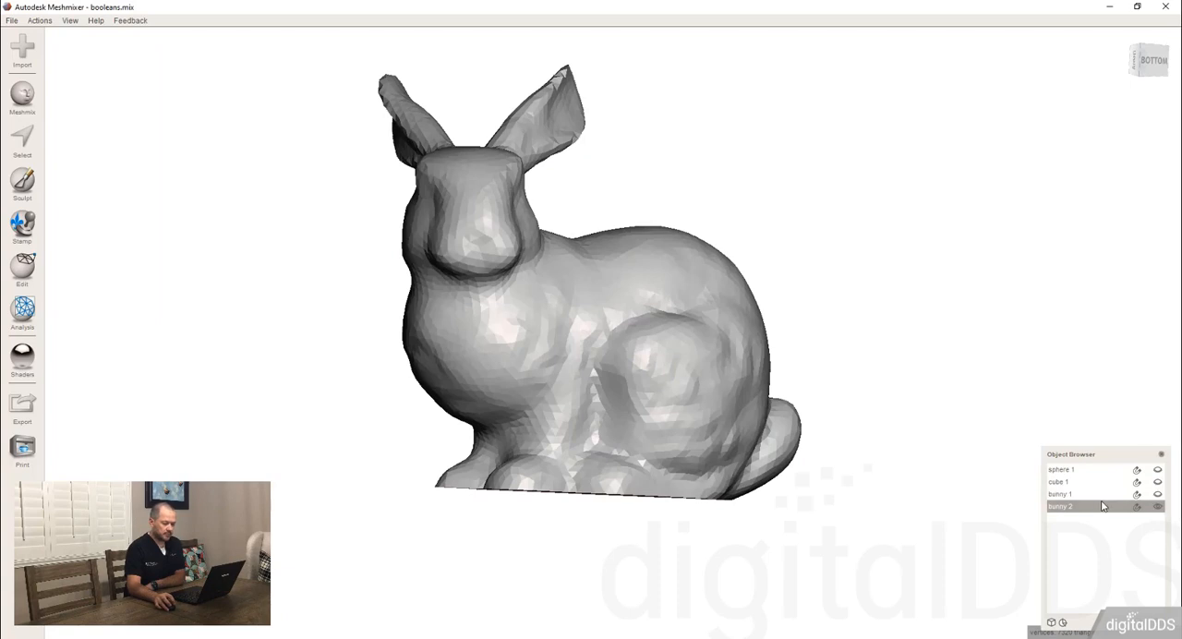
# Show bunny 1 again and rerun the Deviation analysis on both bunnies together.
pyautogui.keyDown('shift'); pyautogui.click(1099, 494); pyautogui.keyUp('shift')
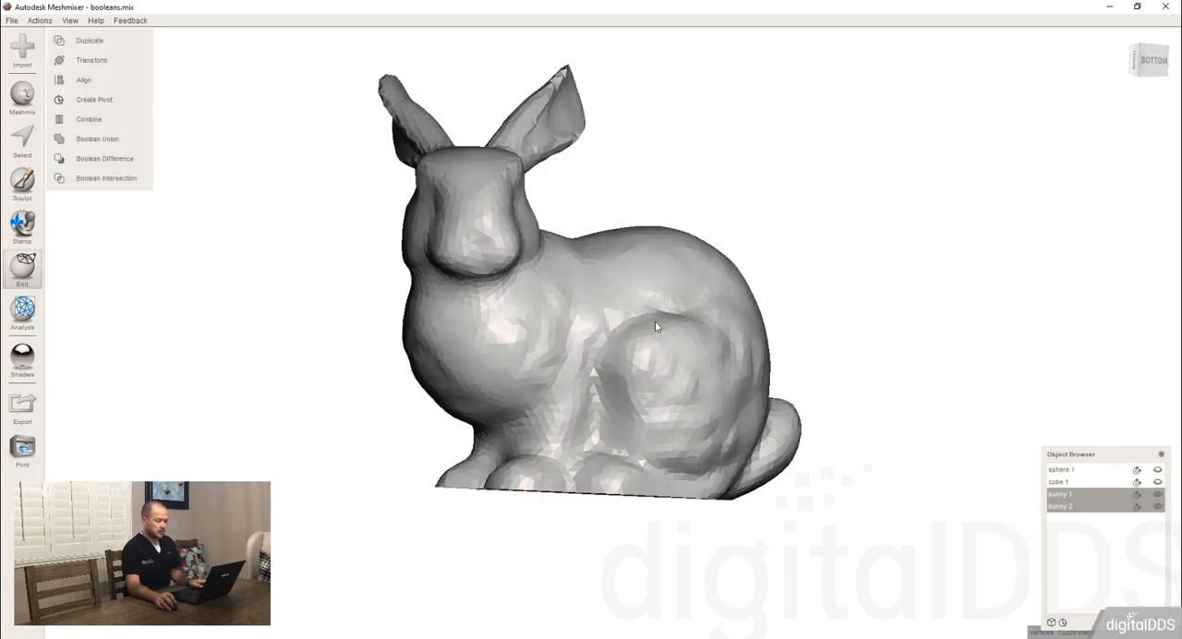
pyautogui.click(1064, 498)
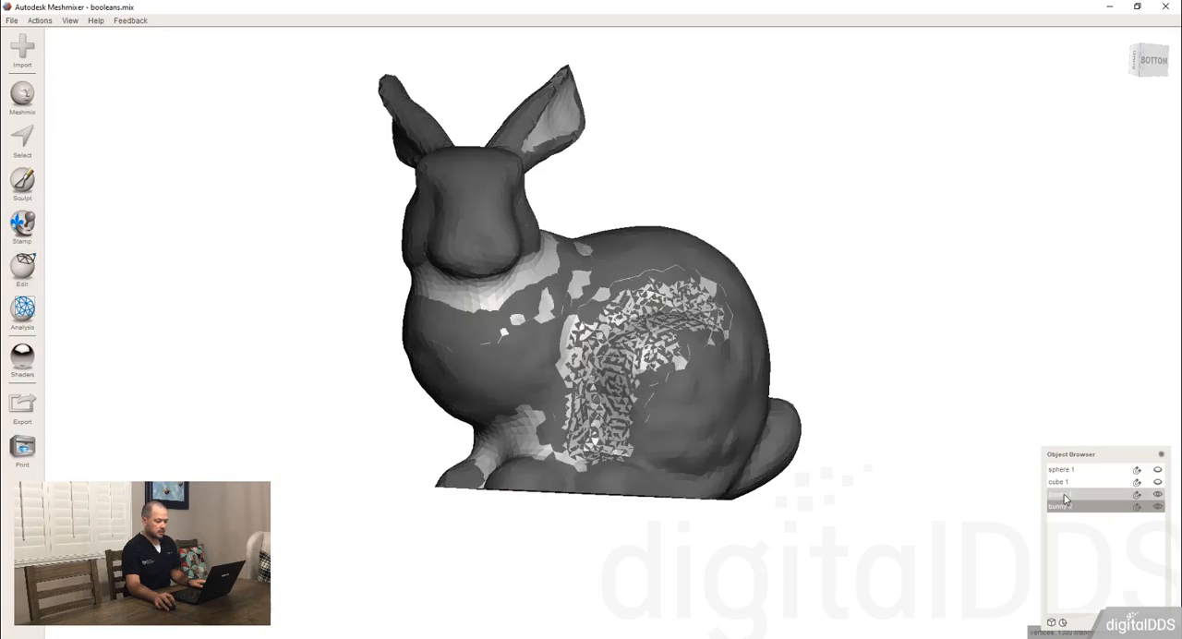
pyautogui.moveTo(690, 277); pyautogui.dragTo(702, 399, button='right')
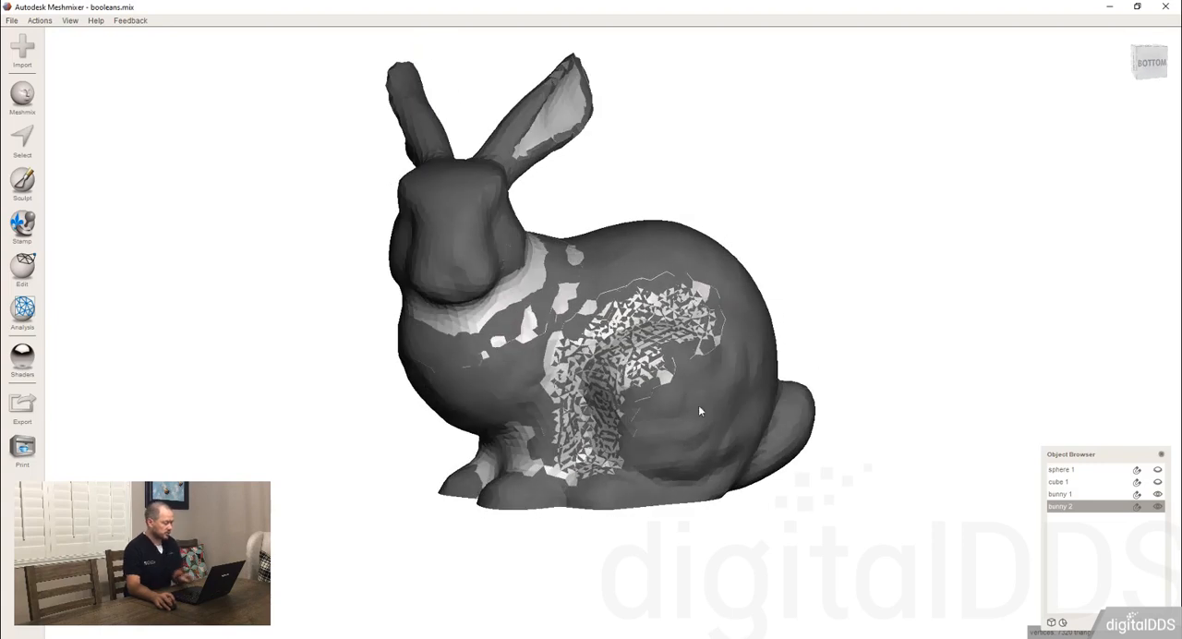
pyautogui.keyDown('shift'); pyautogui.click(730, 420); pyautogui.keyUp('shift')
pyautogui.click(22, 268)
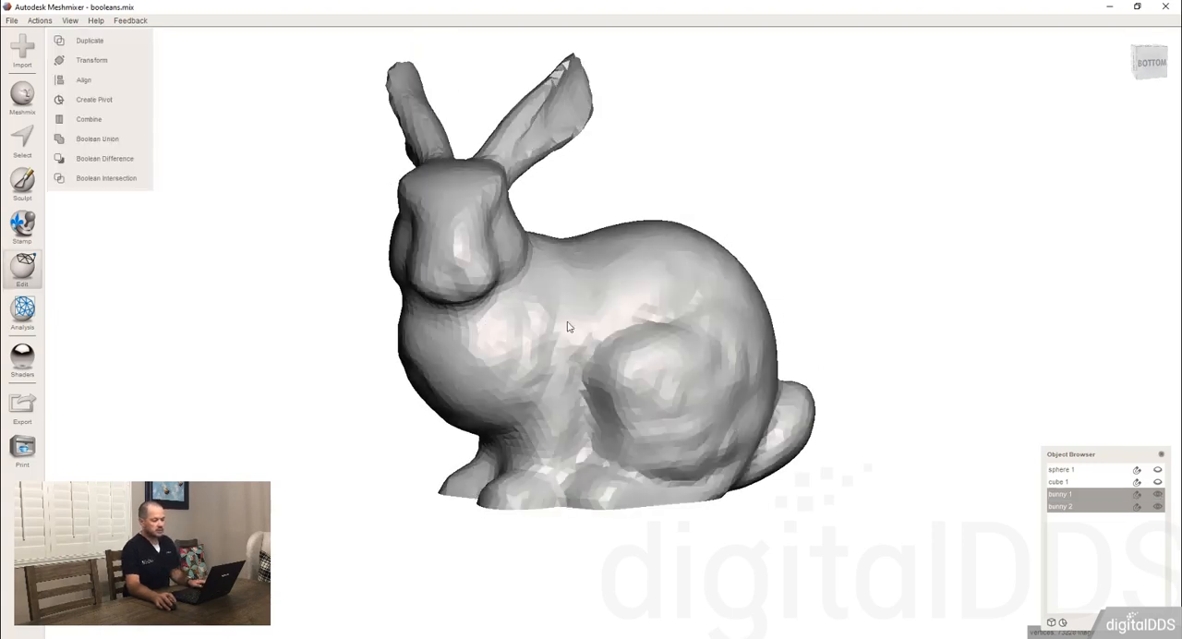
pyautogui.click(24, 314)
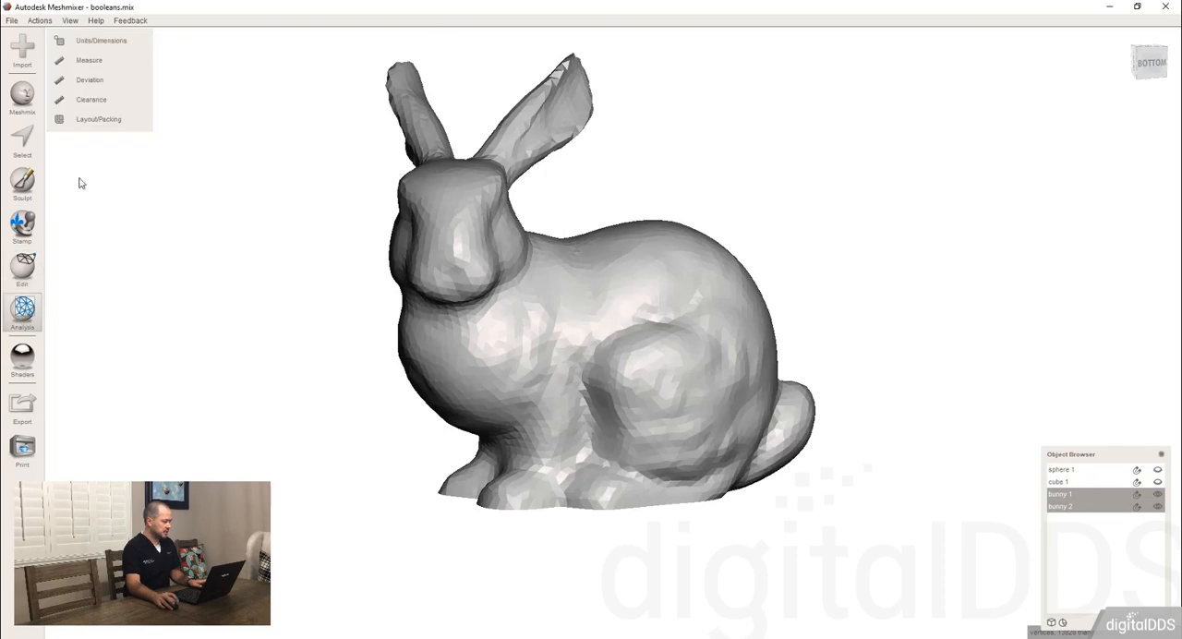
pyautogui.click(87, 80)
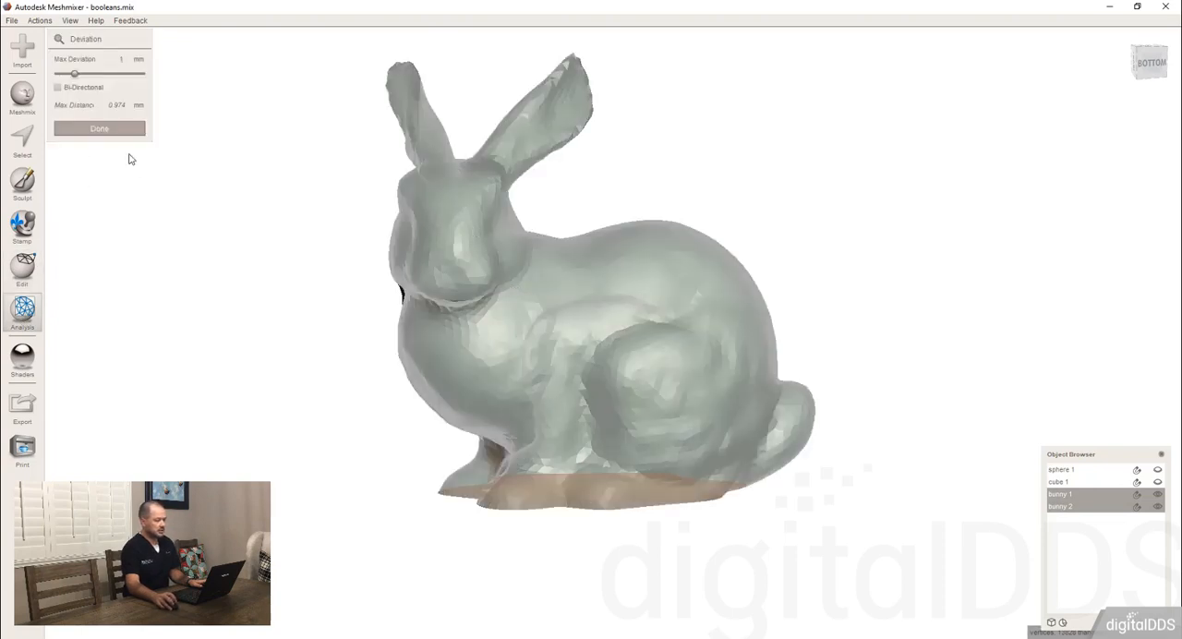
# Lower the maximum deviation to 0.362 mm and further to 0.036 mm, inspect the haunch, and finish the analysis.
pyautogui.moveTo(73, 73); pyautogui.dragTo(63, 73)
pyautogui.moveTo(436, 384); pyautogui.dragTo(519, 375, button='right')
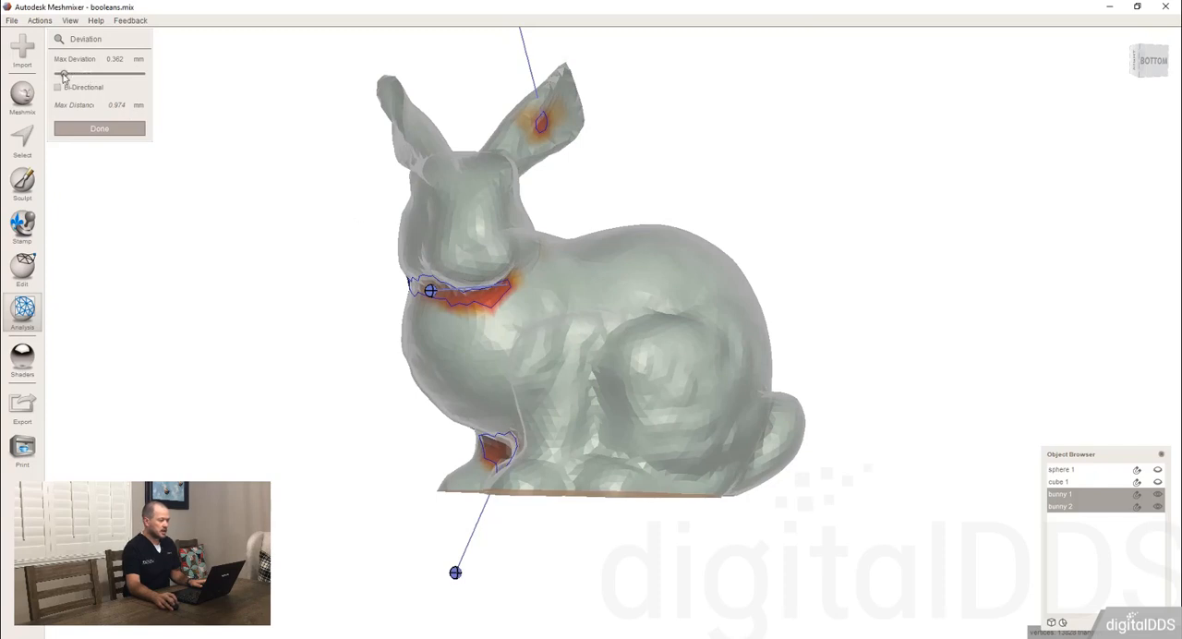
pyautogui.moveTo(682, 279); pyautogui.dragTo(677, 316, button='right')
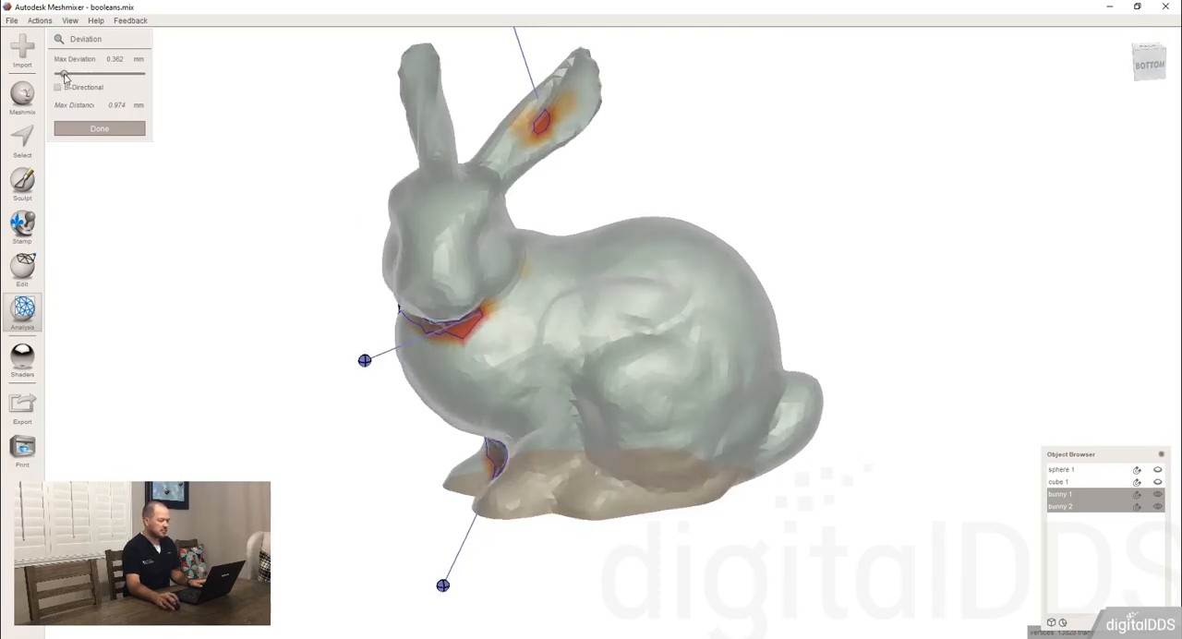
pyautogui.moveTo(63, 77); pyautogui.dragTo(59, 79)
pyautogui.moveTo(524, 305); pyautogui.dragTo(568, 302, button='right')
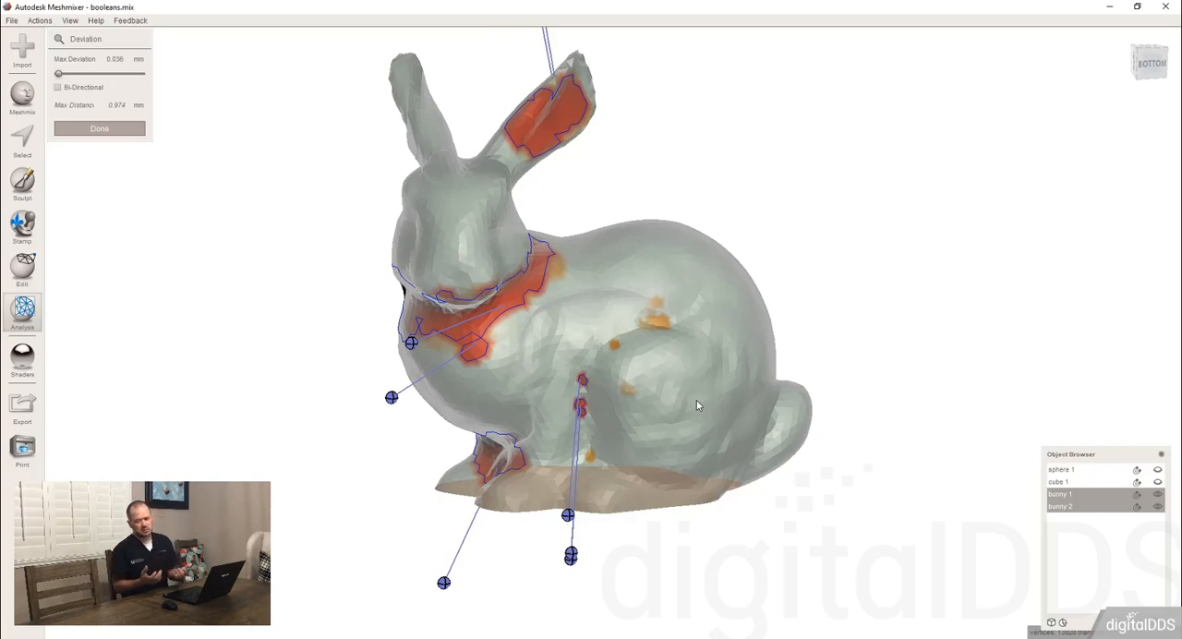
pyautogui.click(124, 135)
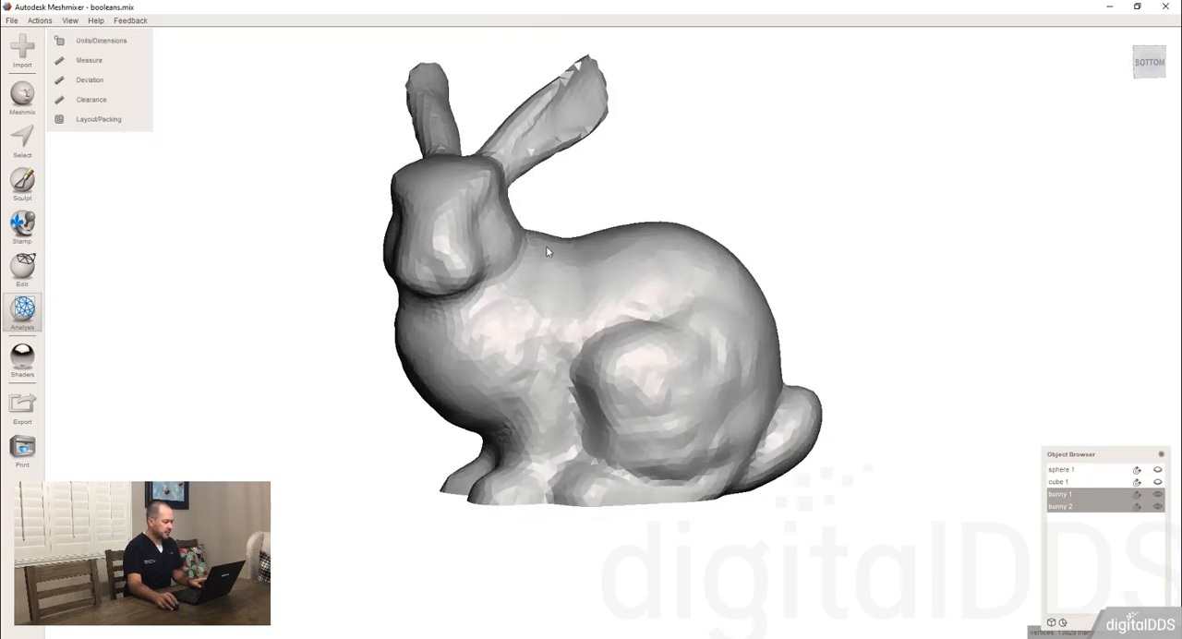
# Transform bunny 2 away from bunny 1 by about -27.8 mm in Y and -17.2 mm in Z.
pyautogui.scroll(-3, 546, 249)
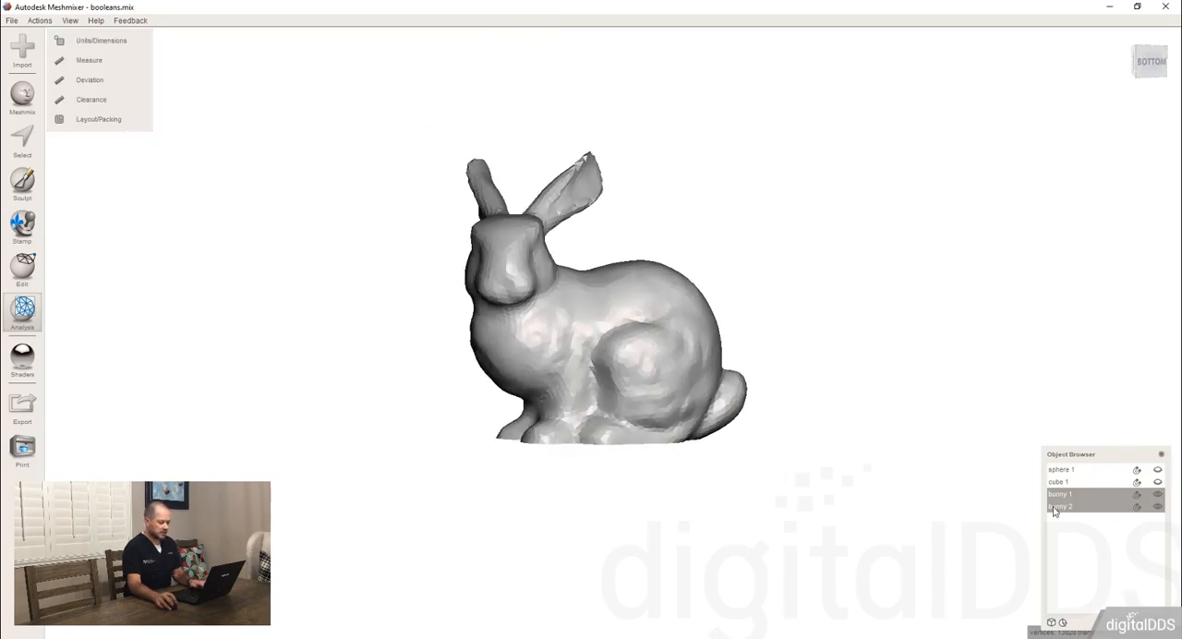
pyautogui.click(1104, 511)
pyautogui.press('t')
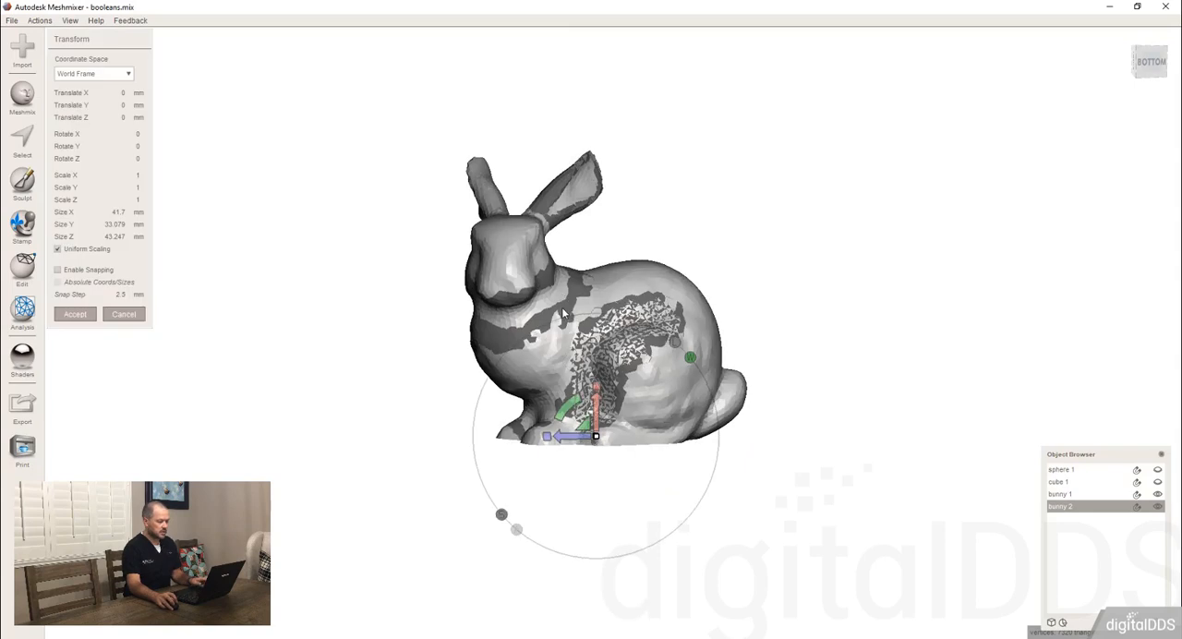
pyautogui.moveTo(564, 314); pyautogui.dragTo(597, 325, button='right')
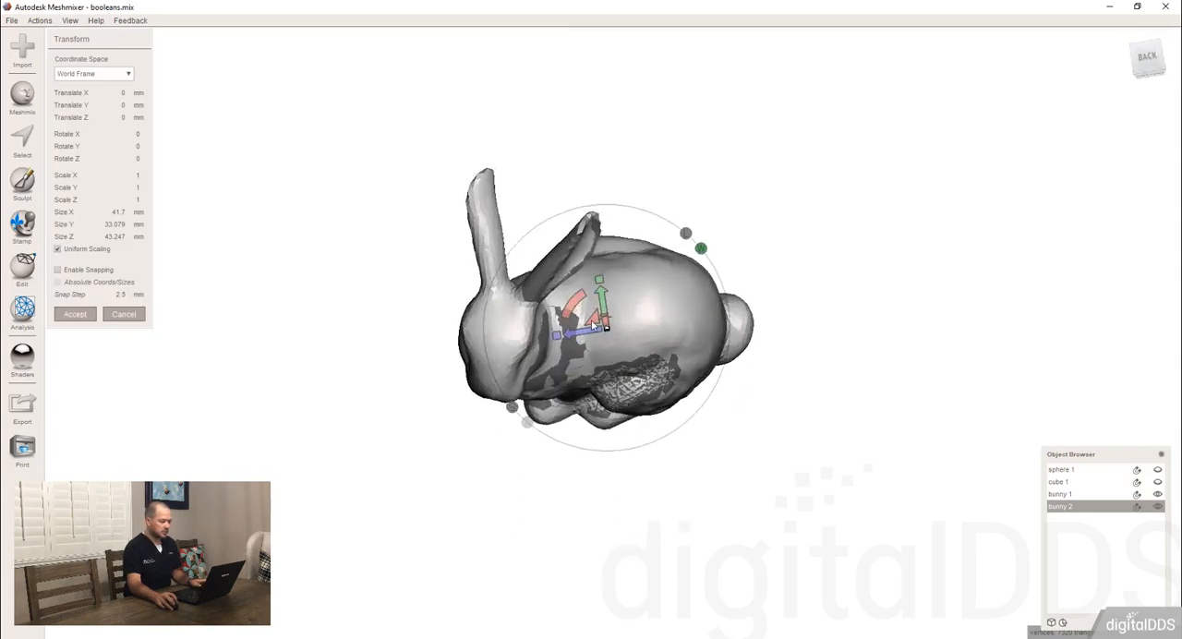
pyautogui.moveTo(593, 325); pyautogui.dragTo(728, 493)
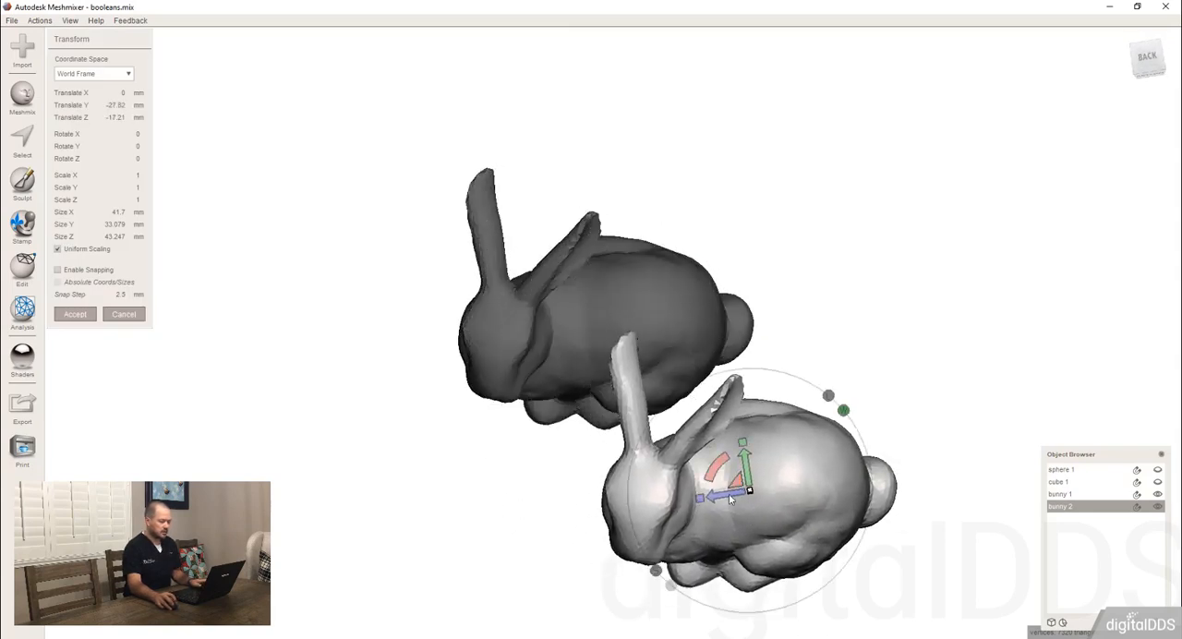
pyautogui.moveTo(728, 493); pyautogui.dragTo(879, 392, button='right')
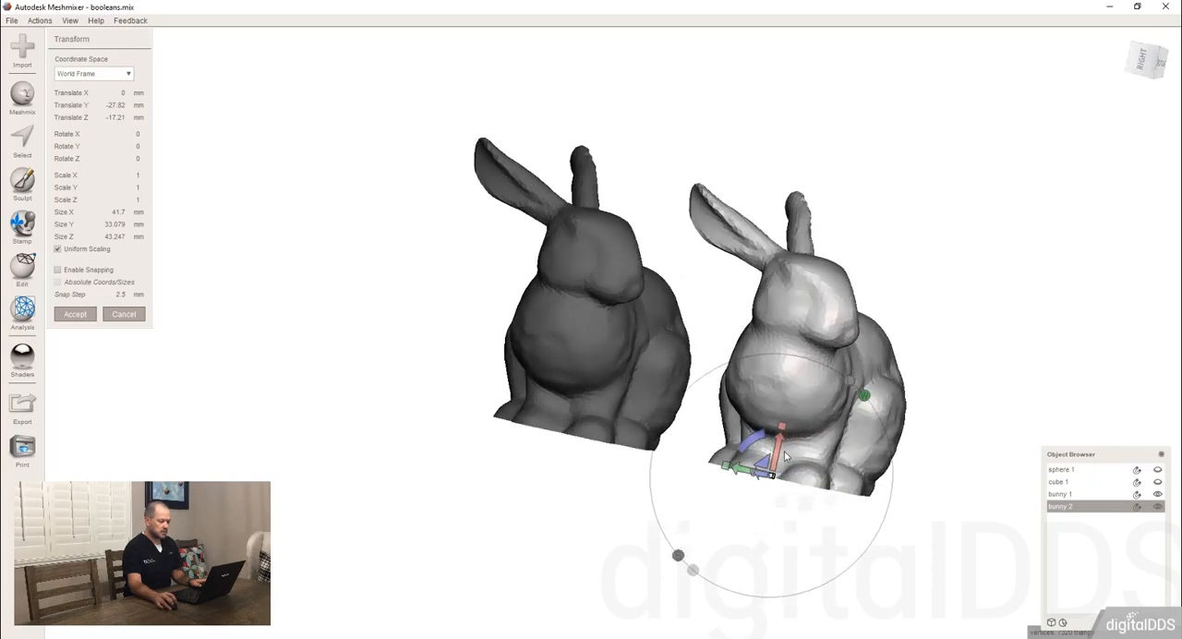
# Shift bunny 2 back towards bunny 1 so they sit closely side by side, and accept the transform.
pyautogui.moveTo(753, 473); pyautogui.dragTo(734, 469)
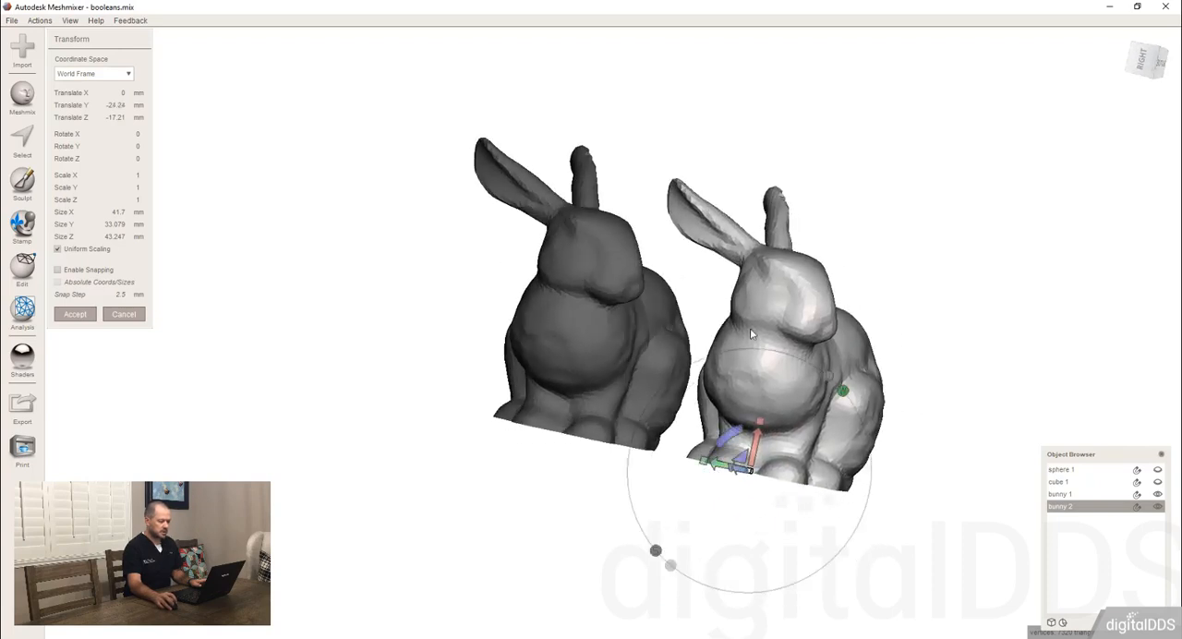
pyautogui.moveTo(735, 469); pyautogui.dragTo(691, 494, button='right')
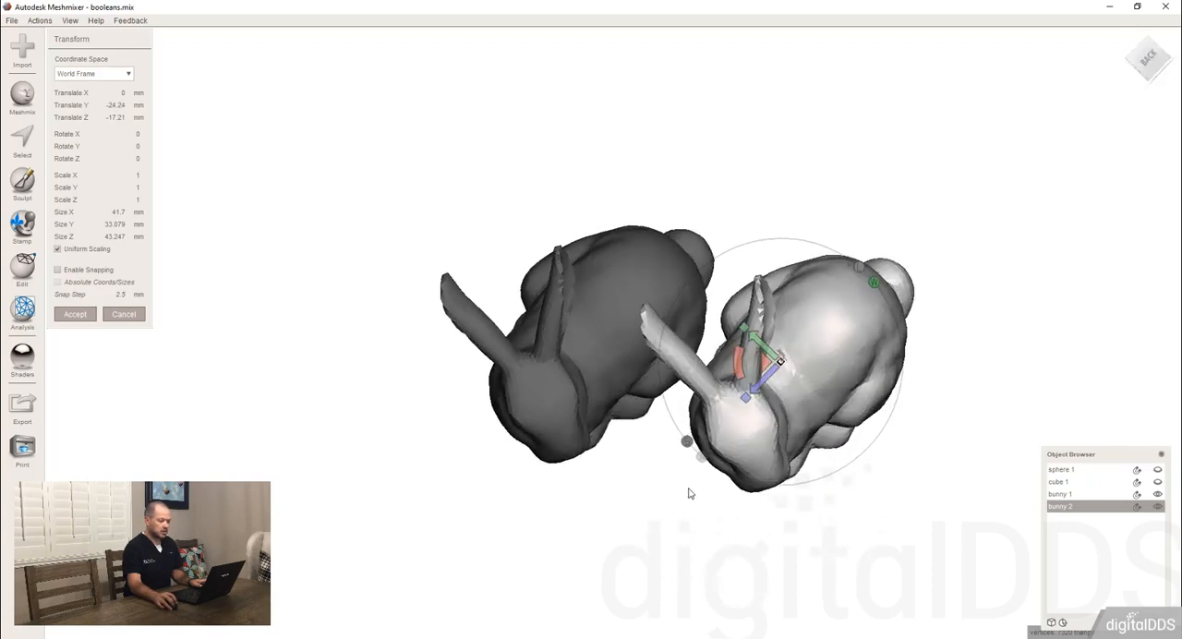
pyautogui.moveTo(764, 367); pyautogui.dragTo(749, 365)
pyautogui.moveTo(750, 365); pyautogui.dragTo(759, 341, button='right')
pyautogui.click(76, 315)
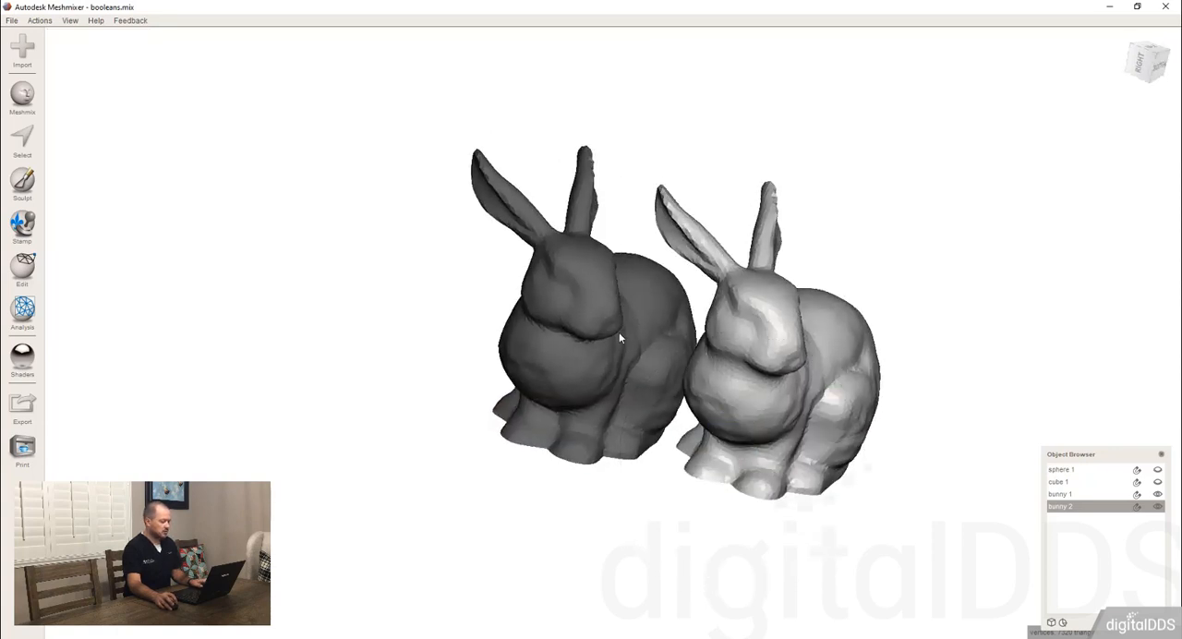
# Select both bunnies and run the Clearance analysis on them.
pyautogui.keyDown('shift'); pyautogui.click(618, 338); pyautogui.keyUp('shift')
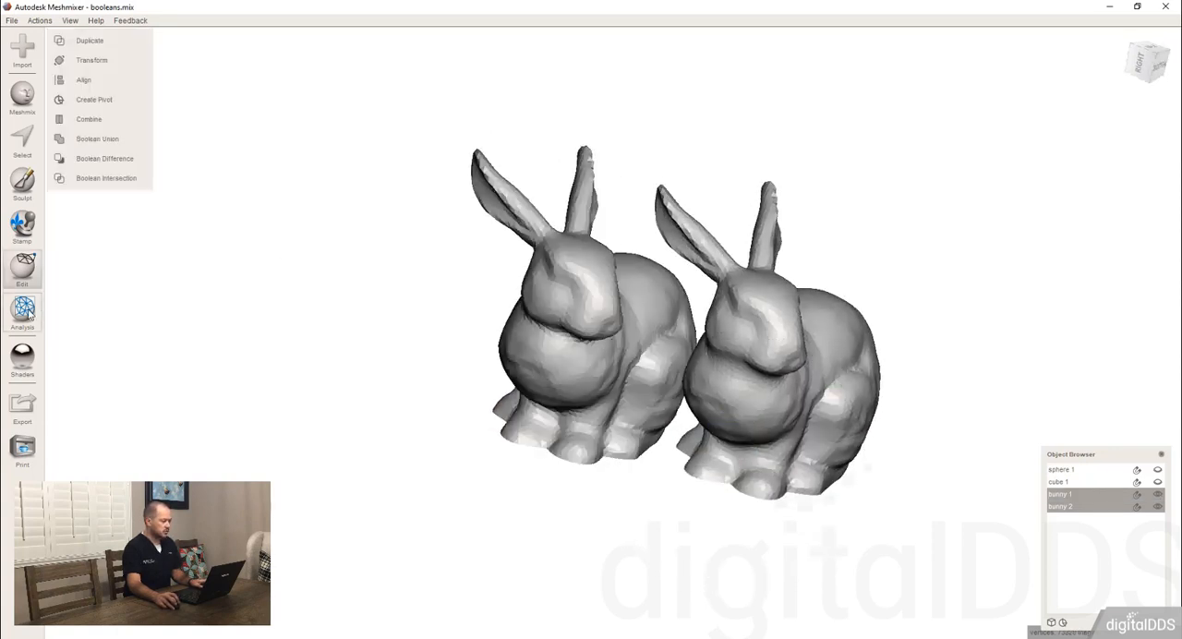
pyautogui.moveTo(27, 313)
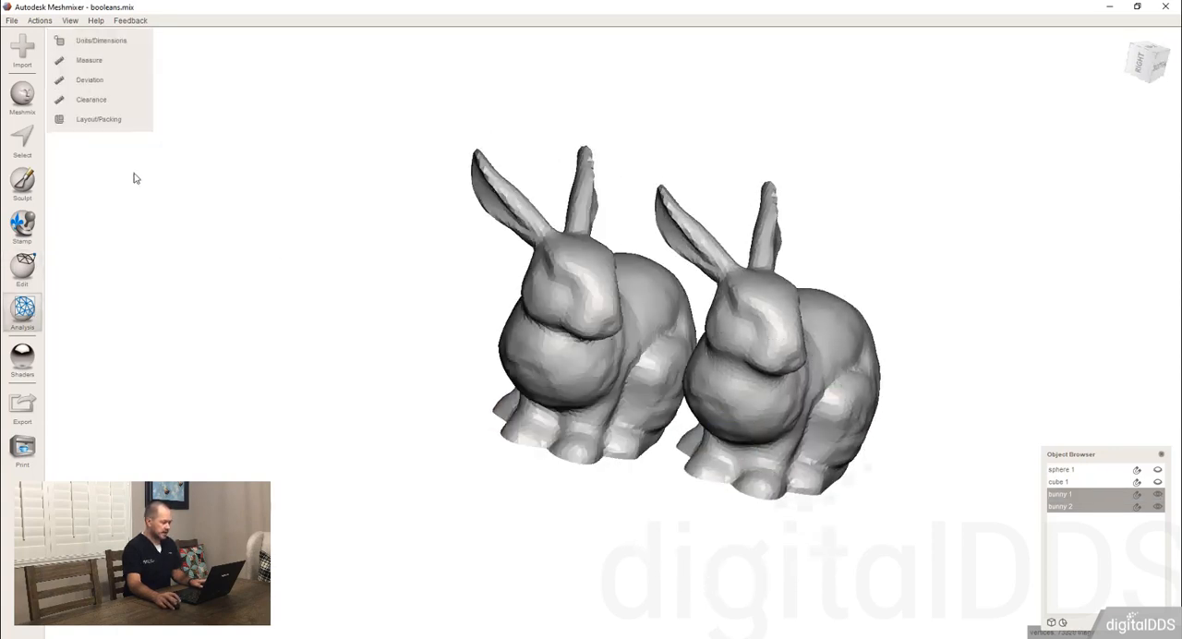
pyautogui.click(111, 100)
pyautogui.moveTo(622, 174); pyautogui.dragTo(685, 261, button='right')
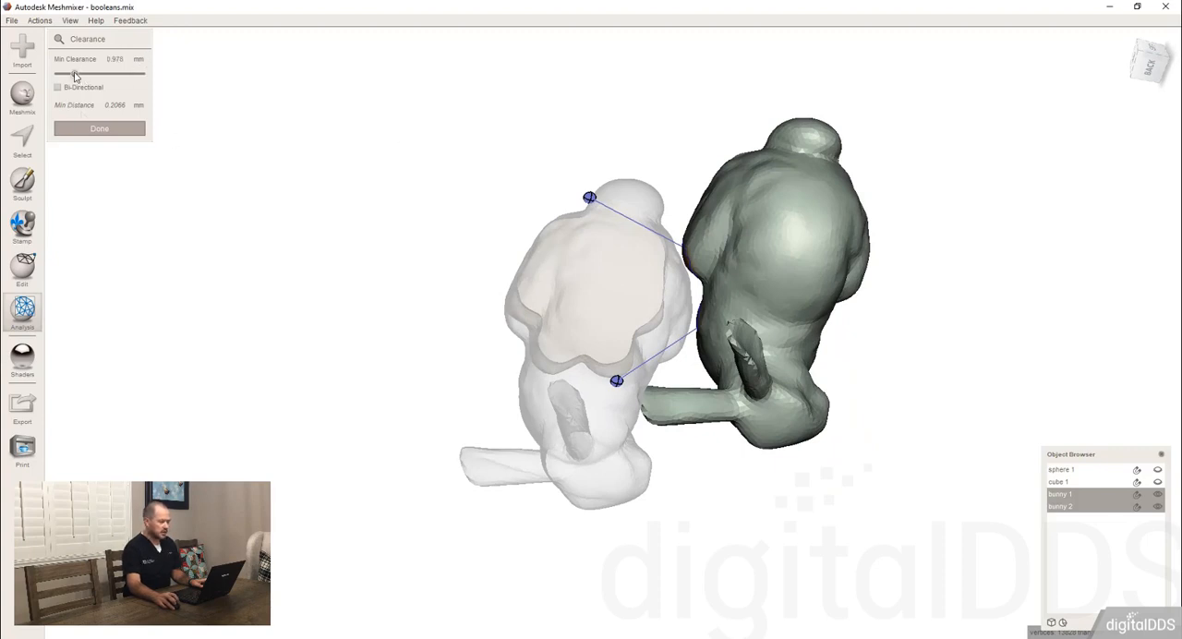
# Lower the minimum clearance to 0.471 mm and further to 0.181 mm while examining the gap between the bunnies.
pyautogui.moveTo(74, 75); pyautogui.dragTo(66, 76)
pyautogui.moveTo(702, 245); pyautogui.dragTo(741, 288, button='right')
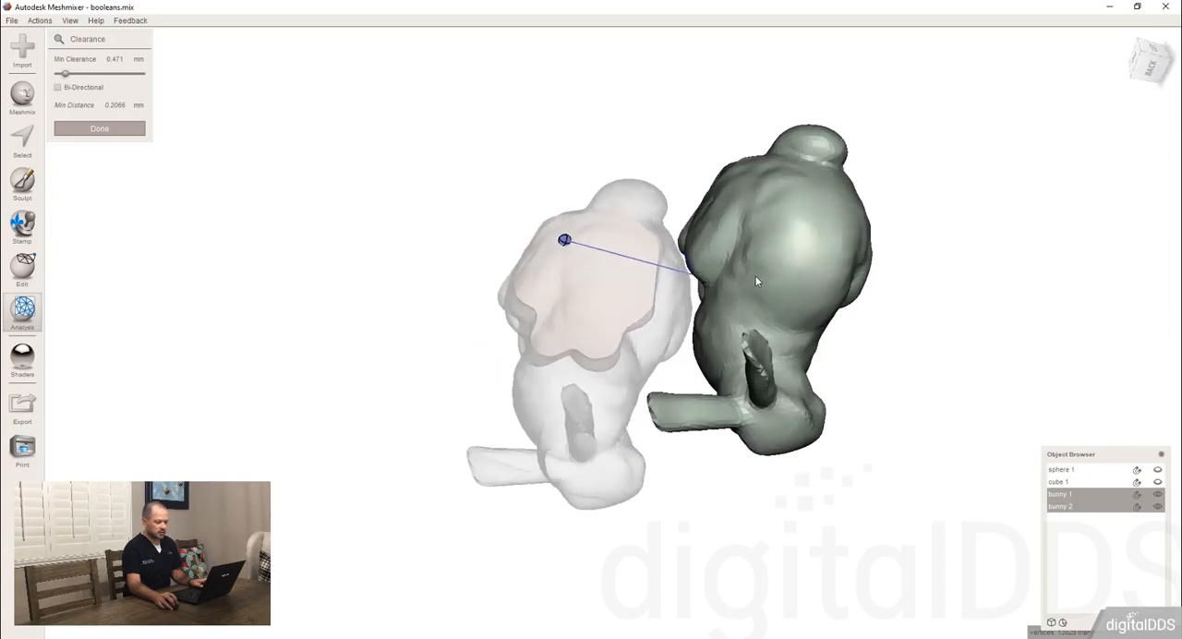
pyautogui.scroll(4, 742, 240)
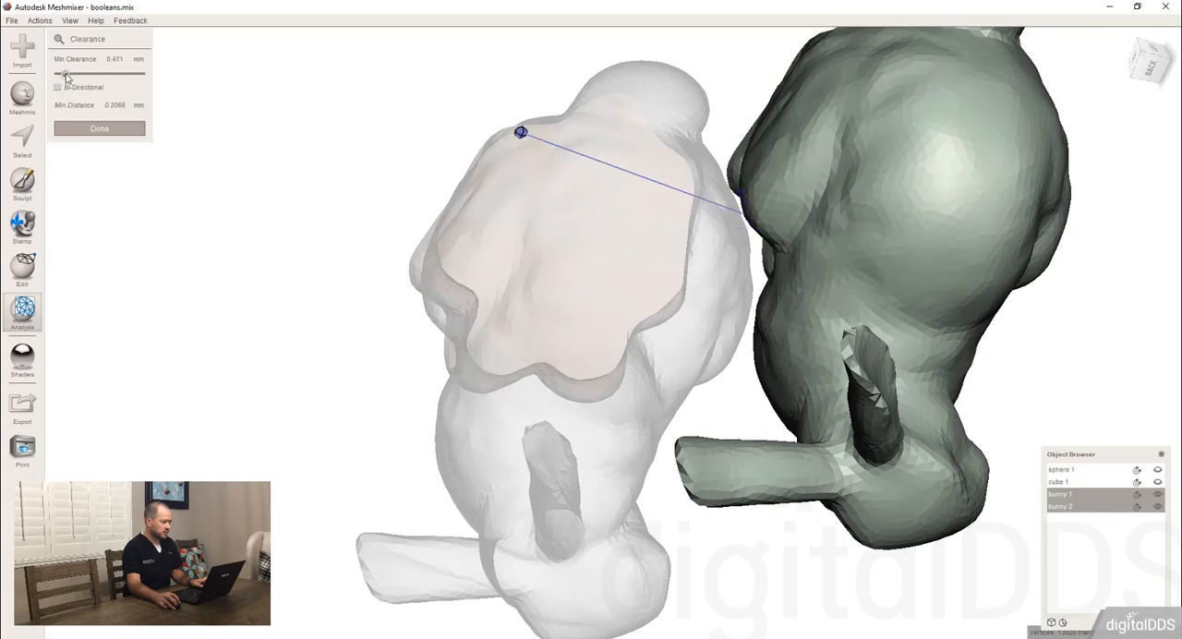
pyautogui.moveTo(65, 79); pyautogui.dragTo(61, 79)
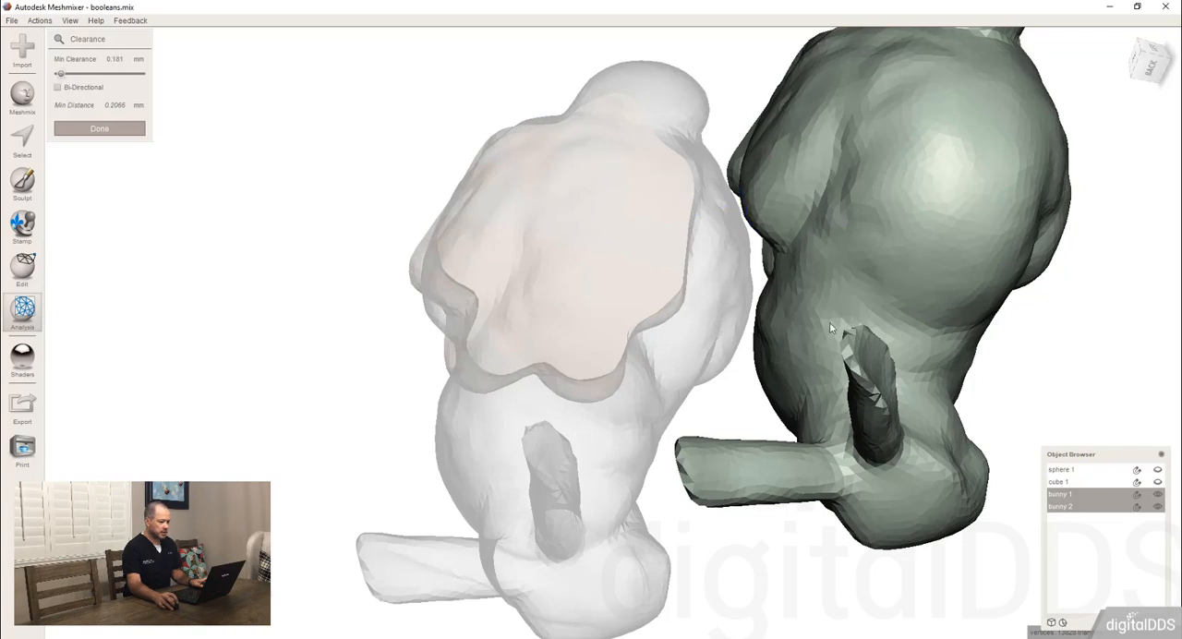
# Raise the minimum clearance to 1.486 mm and further to 4.457 mm, examining the flagged areas between the bunnies.
pyautogui.moveTo(858, 314); pyautogui.dragTo(680, 263, button='right')
pyautogui.click(83, 74)
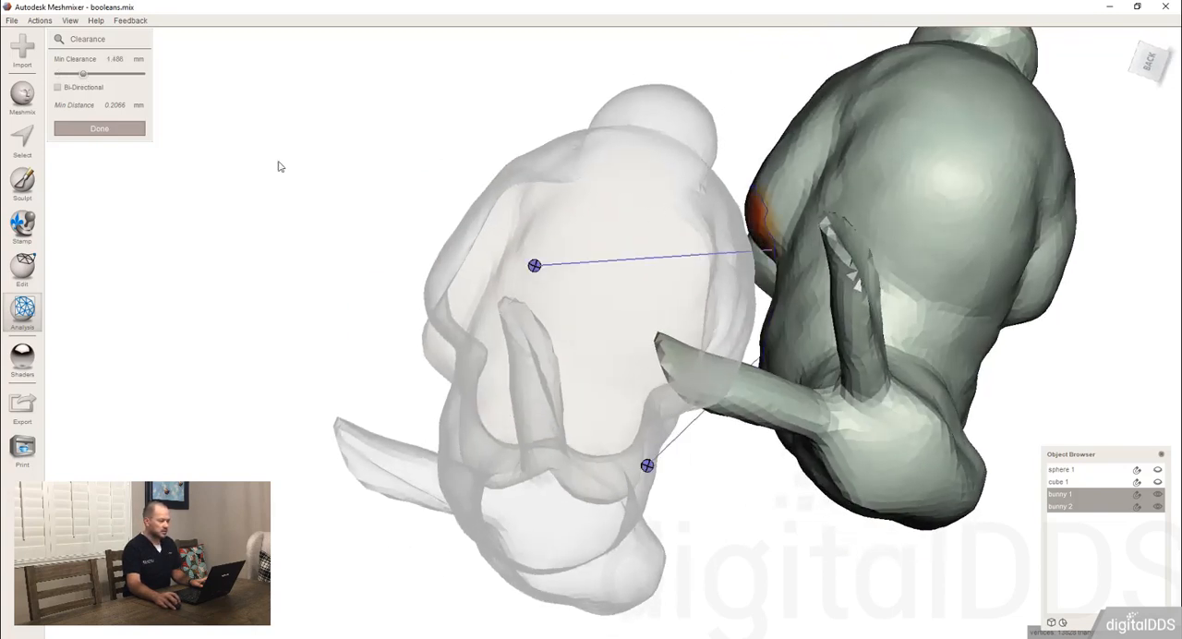
pyautogui.moveTo(554, 258); pyautogui.dragTo(868, 314, button='right')
pyautogui.click(134, 74)
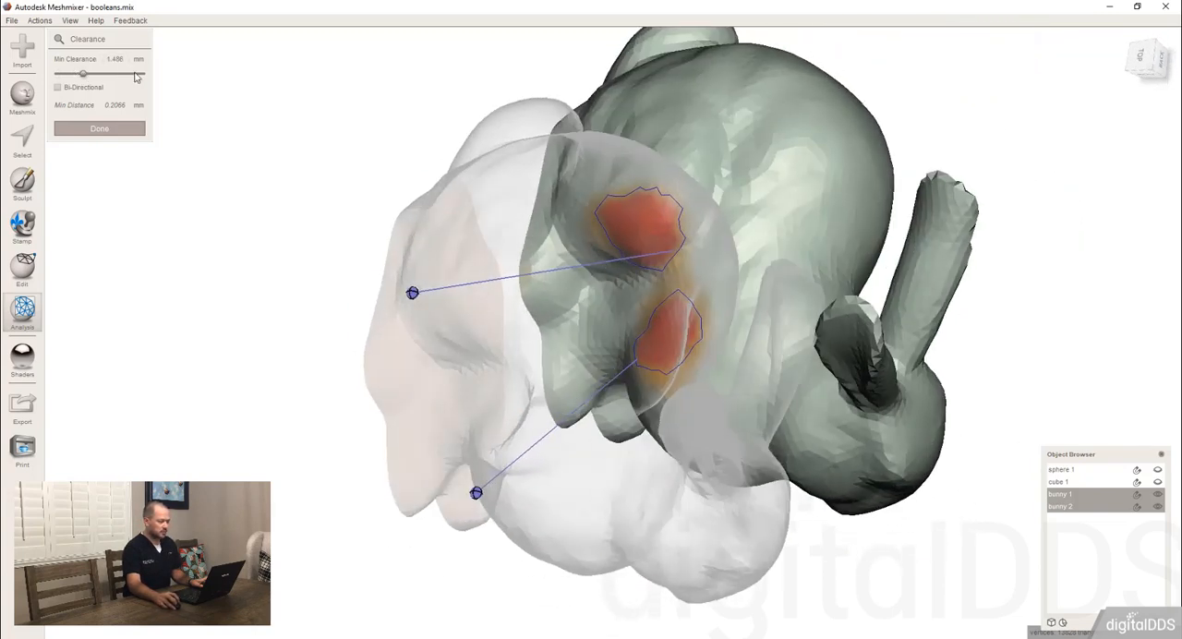
pyautogui.moveTo(765, 292); pyautogui.dragTo(803, 209, button='right')
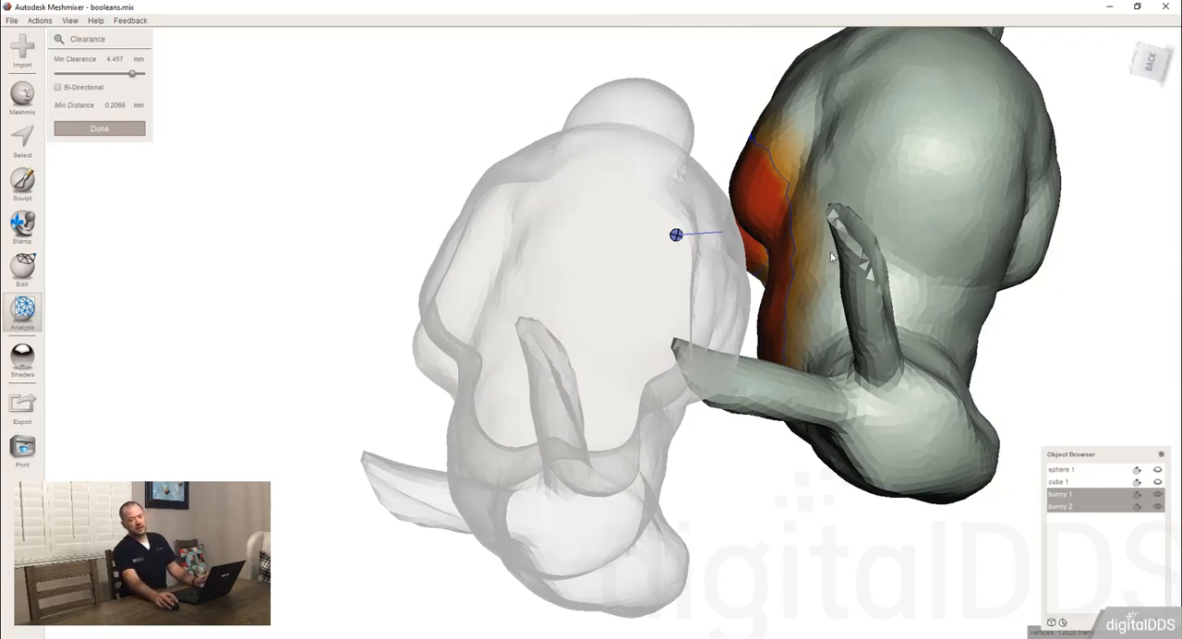
# Examine the clearance area from several sides, turn on Bi-Directional and finish the Clearance analysis.
pyautogui.moveTo(846, 337); pyautogui.dragTo(709, 390, button='right')
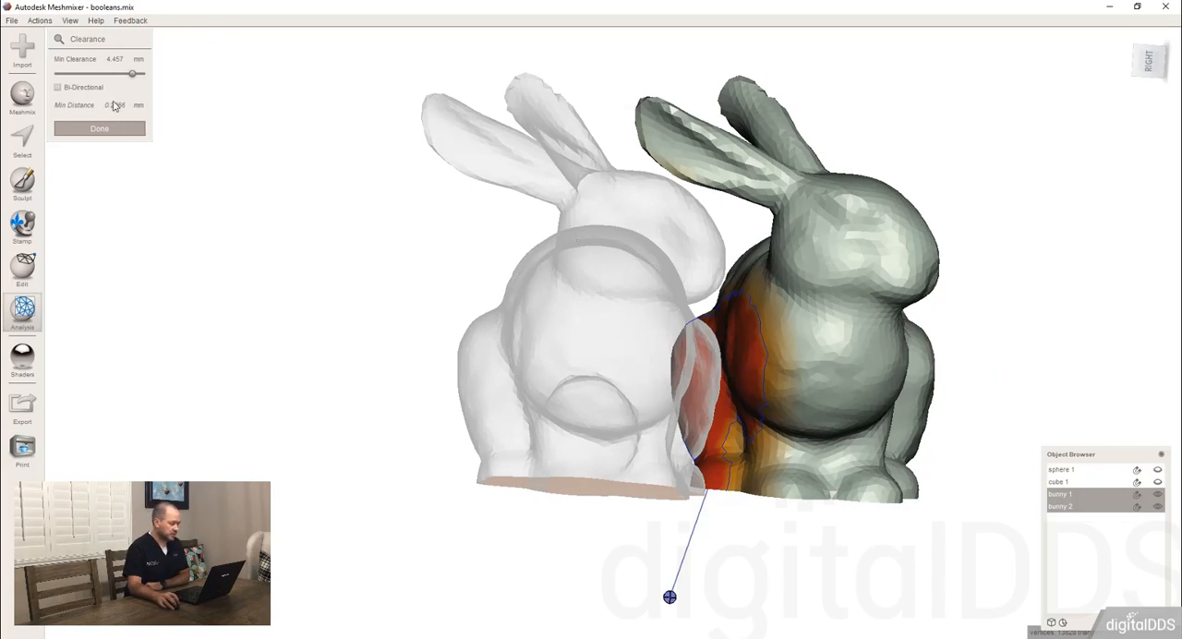
pyautogui.moveTo(710, 272); pyautogui.dragTo(744, 248, button='right')
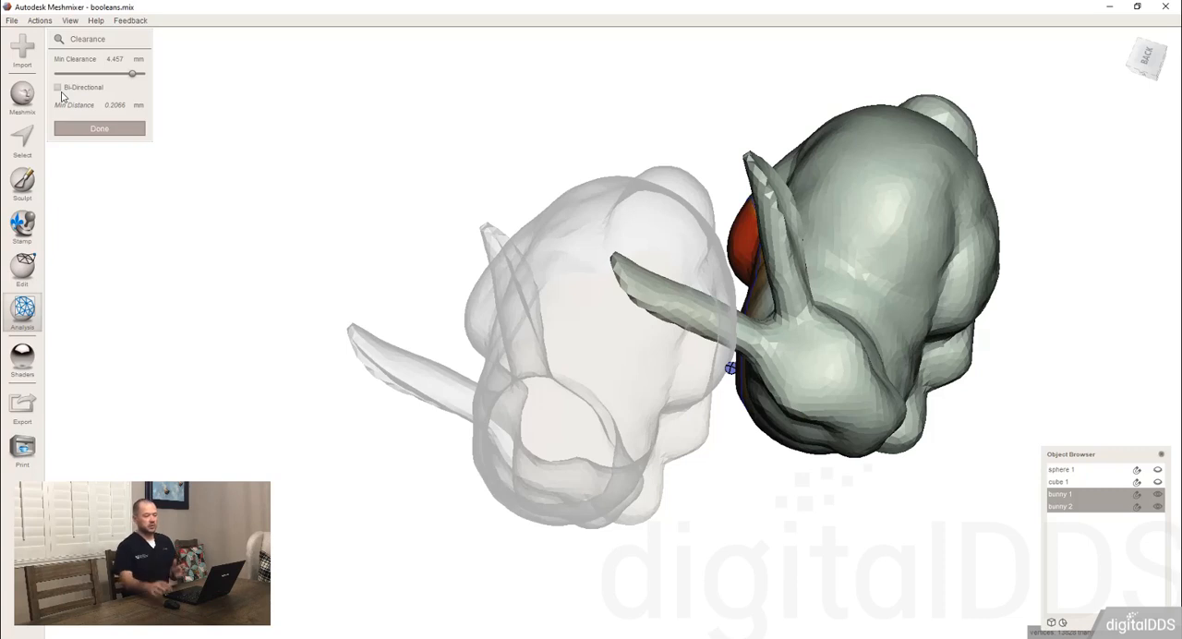
pyautogui.moveTo(754, 275); pyautogui.dragTo(881, 222, button='right')
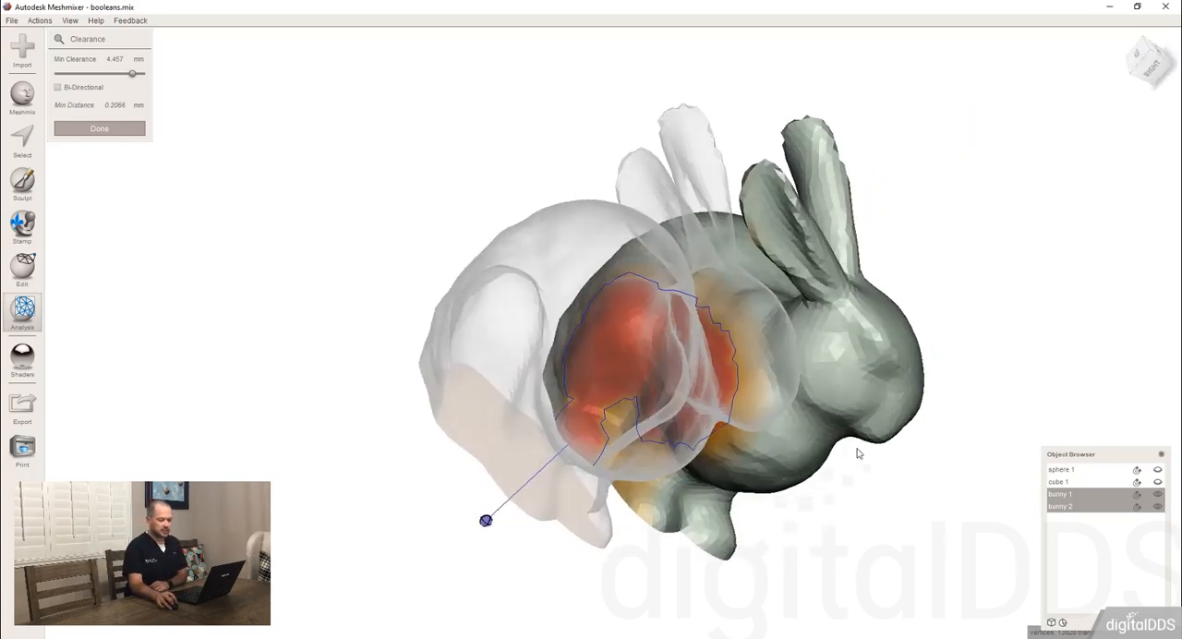
pyautogui.moveTo(938, 361); pyautogui.dragTo(847, 271, button='right')
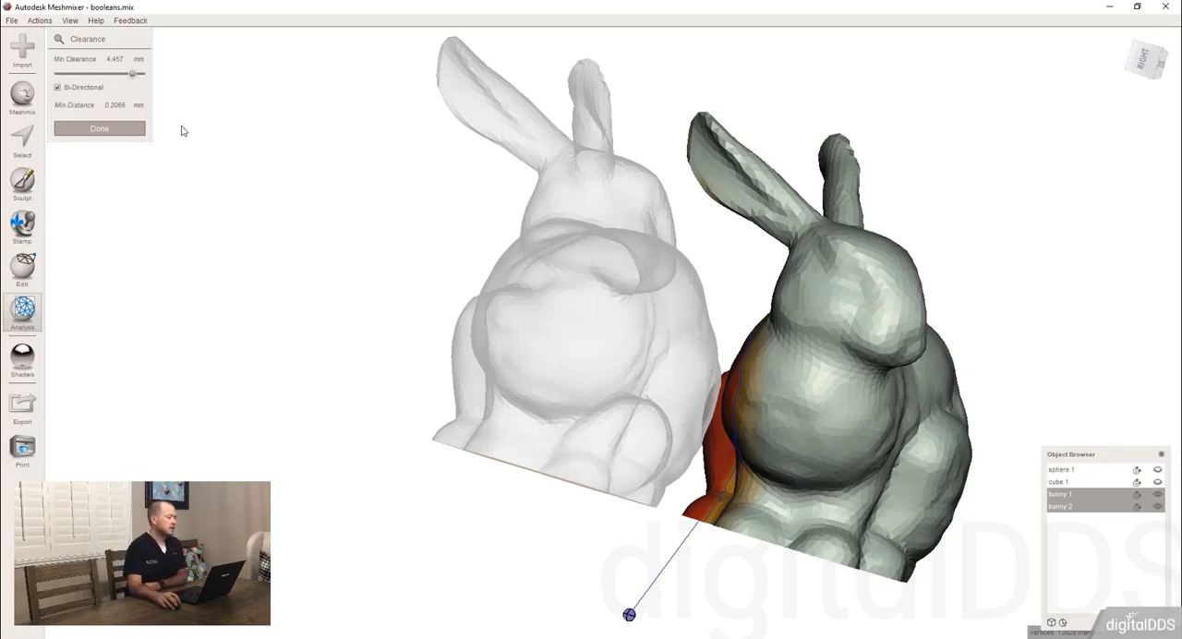
pyautogui.moveTo(320, 121); pyautogui.dragTo(135, 145, button='right')
pyautogui.click(135, 130)
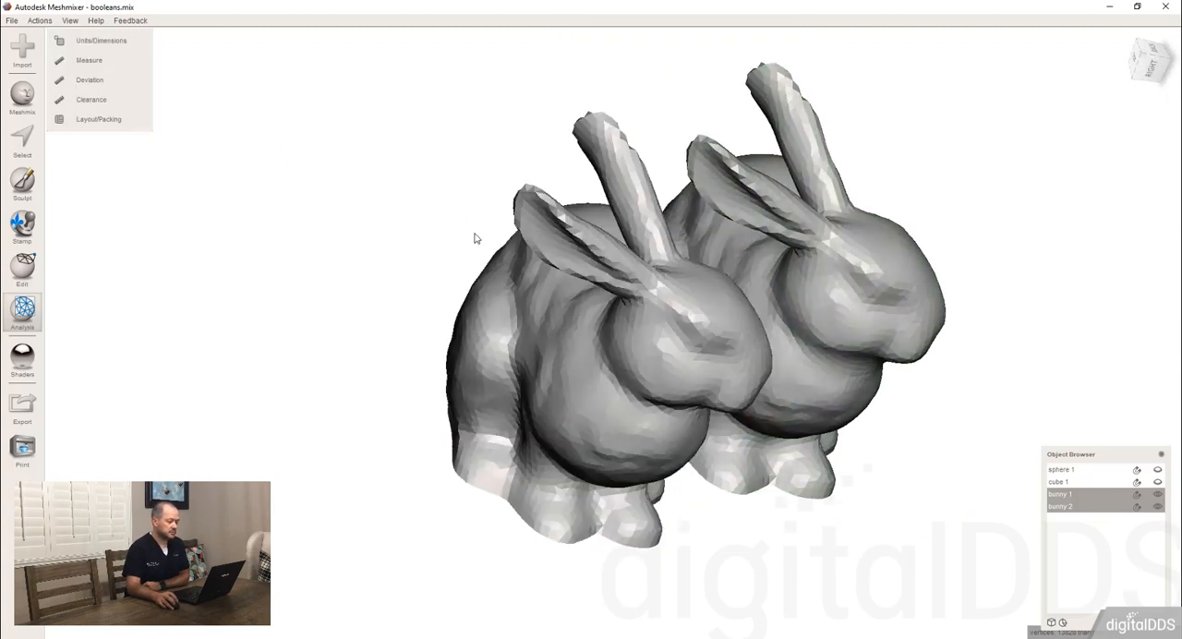
# Rerun Clearance at 1 mm, turn a flagged contact area on bunny 2 into a face selection, and clear that selection.
pyautogui.moveTo(475, 237); pyautogui.dragTo(523, 309, button='right')
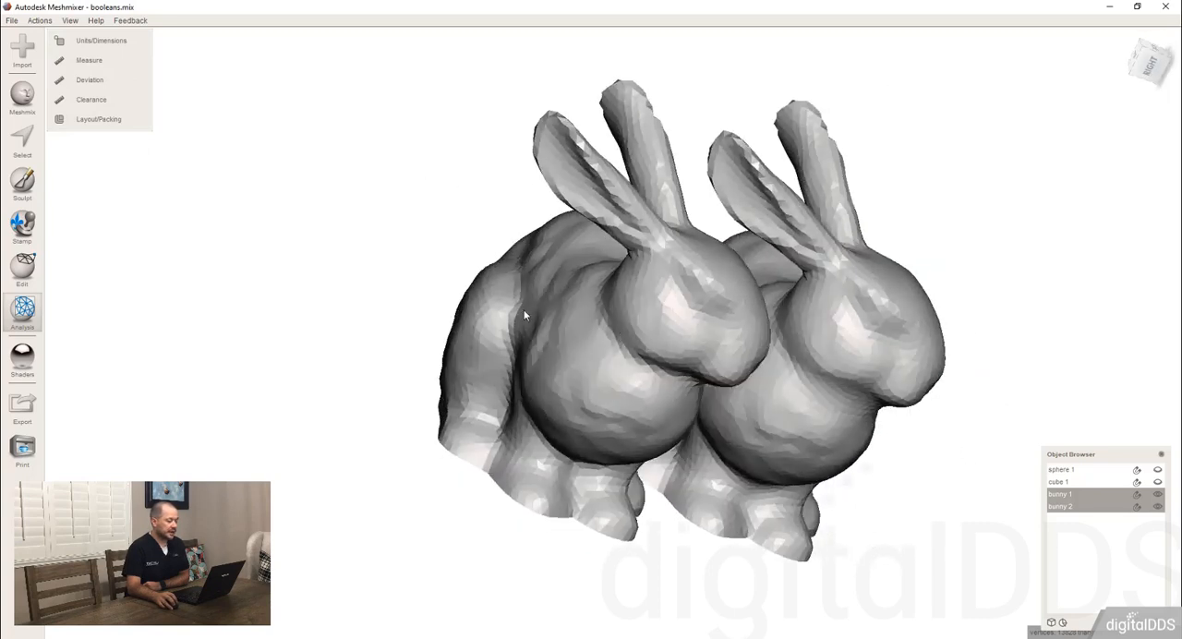
pyautogui.click(96, 100)
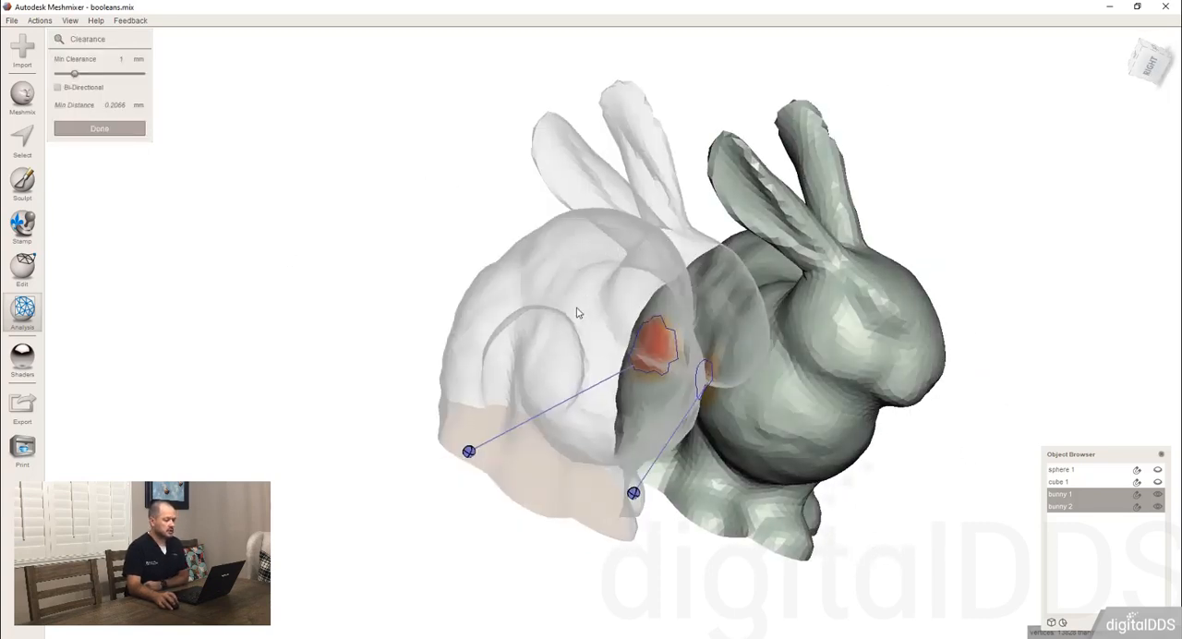
pyautogui.moveTo(578, 313); pyautogui.dragTo(420, 391, button='right')
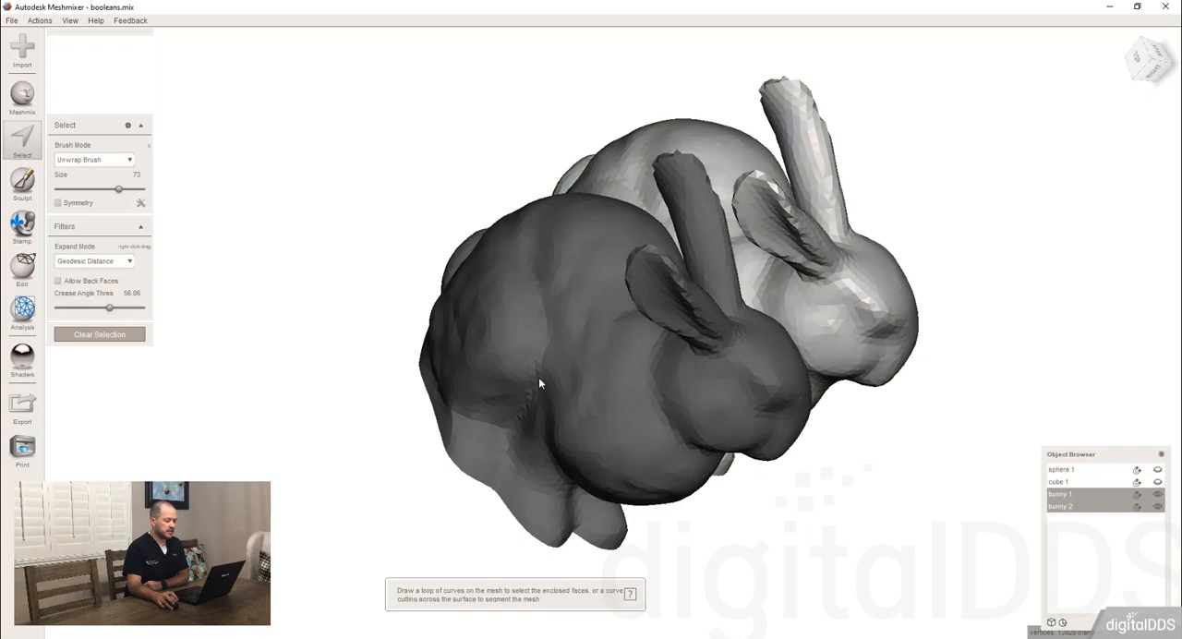
pyautogui.click(551, 400)
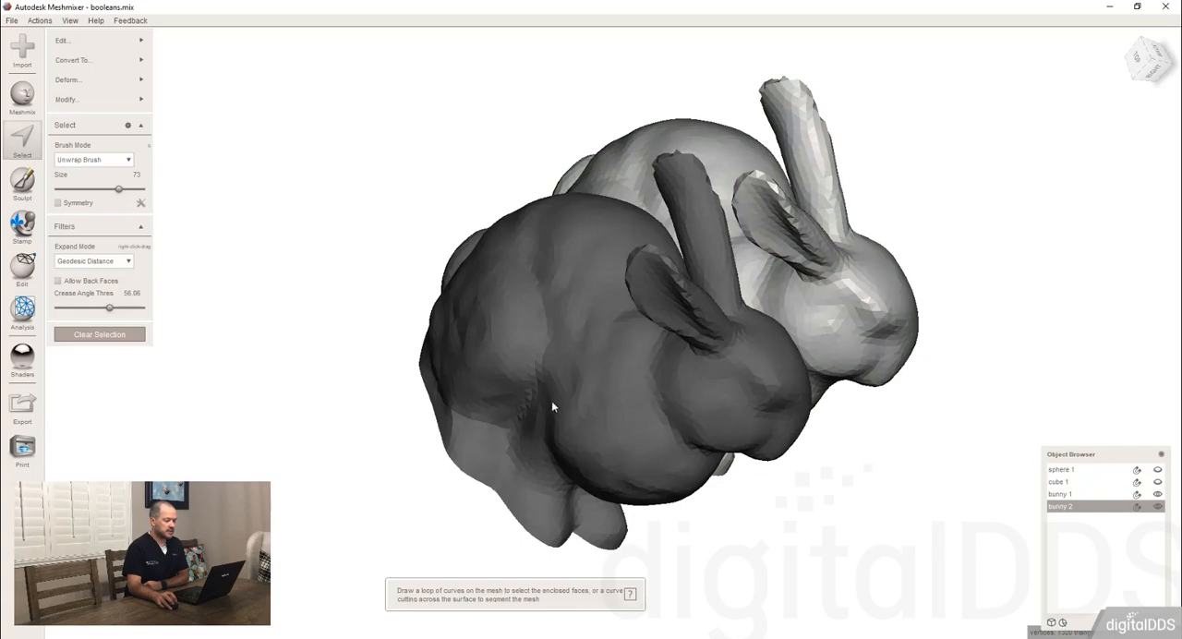
pyautogui.moveTo(551, 401); pyautogui.dragTo(704, 206, button='right')
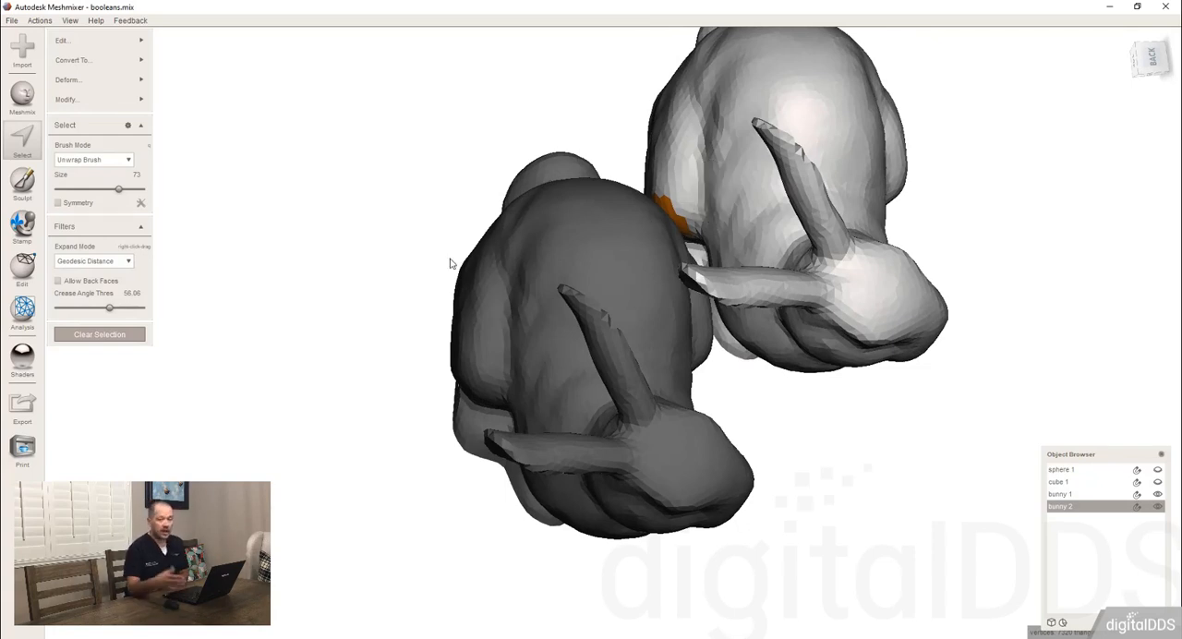
pyautogui.click(100, 334)
# Select both bunnies again, review their Units/Dimensions, and close the dimensions tool.
pyautogui.moveTo(646, 466); pyautogui.dragTo(602, 285, button='right')
pyautogui.keyDown('shift'); pyautogui.click(603, 285); pyautogui.keyUp('shift')
pyautogui.moveTo(517, 364); pyautogui.dragTo(620, 371, button='right')
pyautogui.click(24, 312)
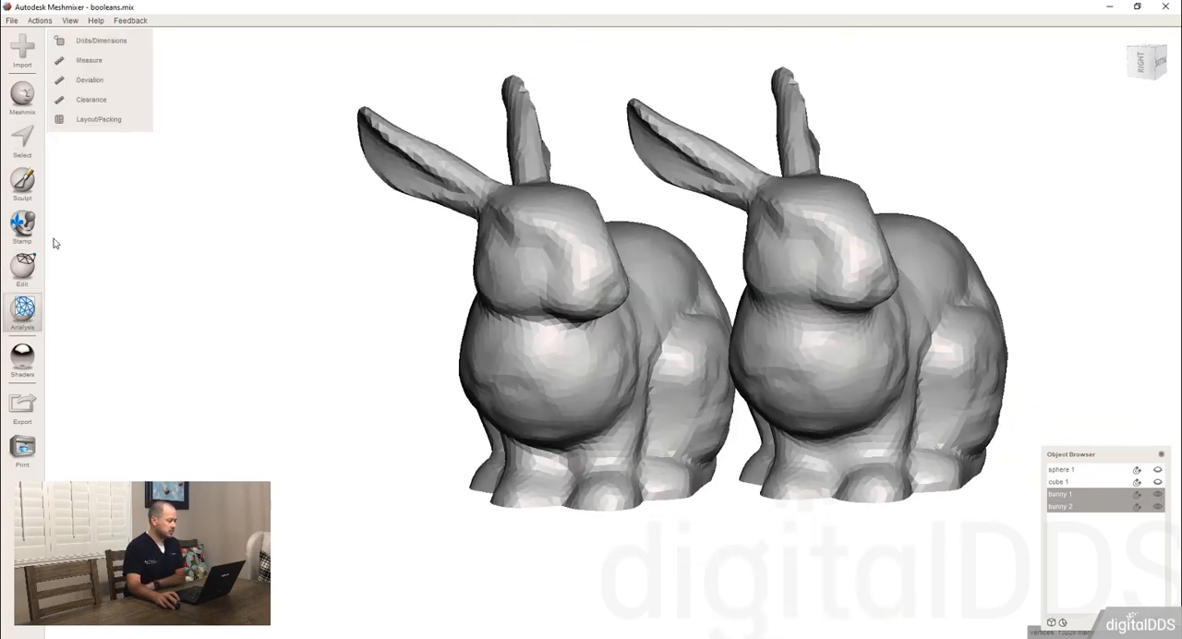
pyautogui.click(99, 48)
pyautogui.moveTo(480, 175); pyautogui.dragTo(508, 216, button='right')
pyautogui.click(96, 280)
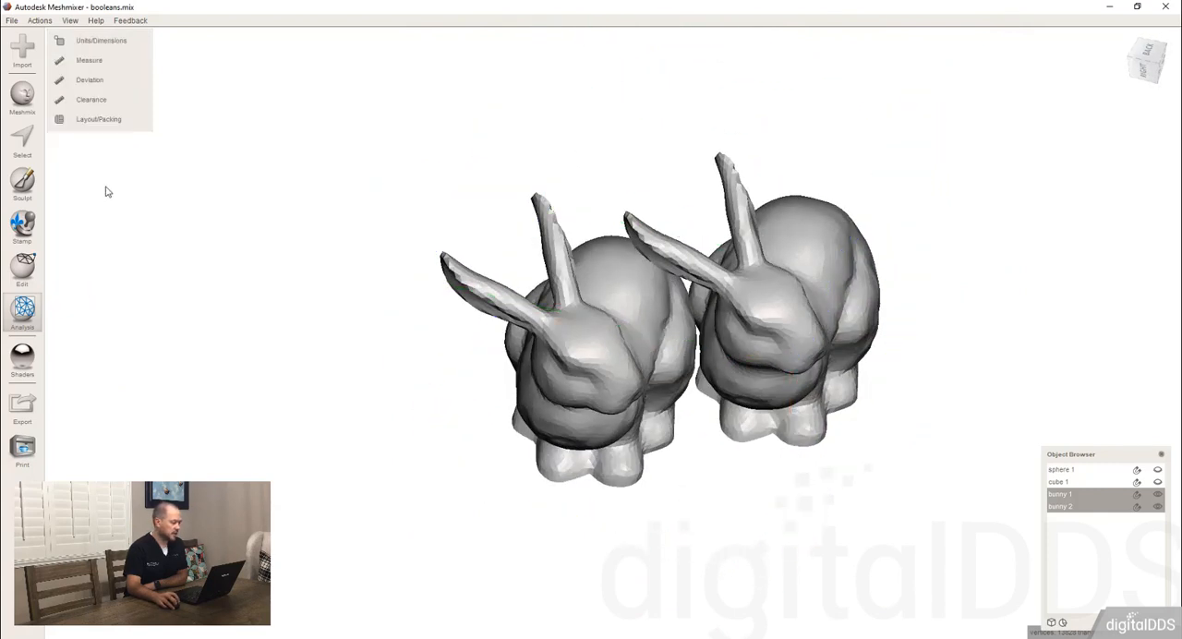
# Measure the distance between a point on the back of each bunny with Snap To Vertices, and finish measuring.
pyautogui.click(96, 64)
pyautogui.moveTo(731, 295); pyautogui.dragTo(744, 397, button='right')
pyautogui.moveTo(560, 255); pyautogui.dragTo(699, 186, button='right')
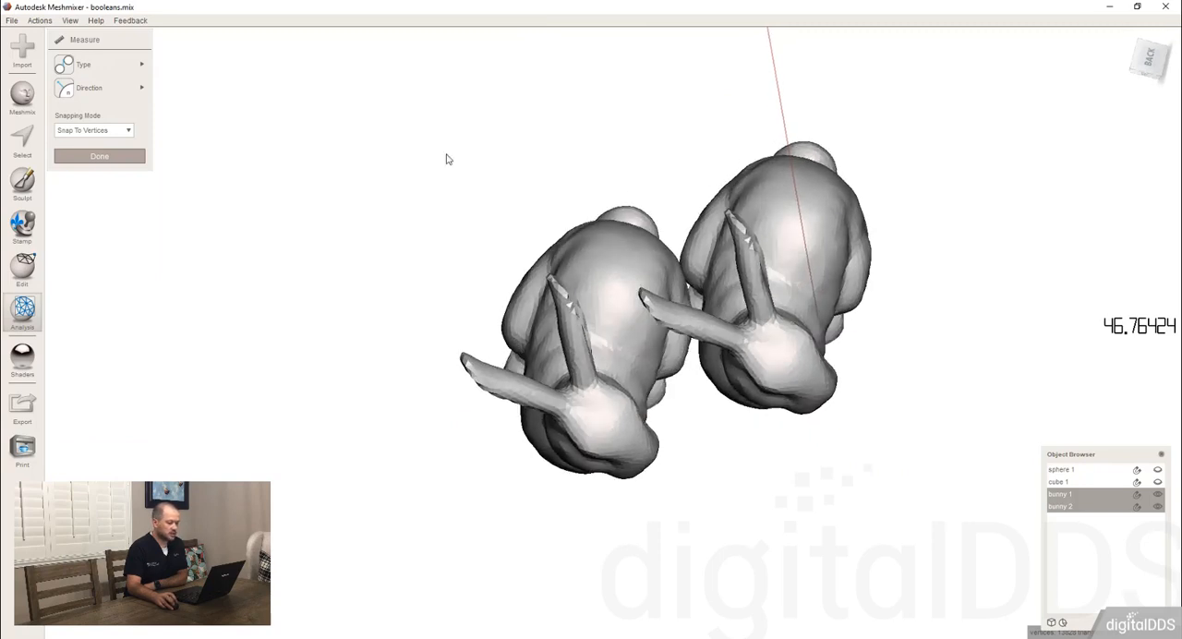
pyautogui.moveTo(140, 72)
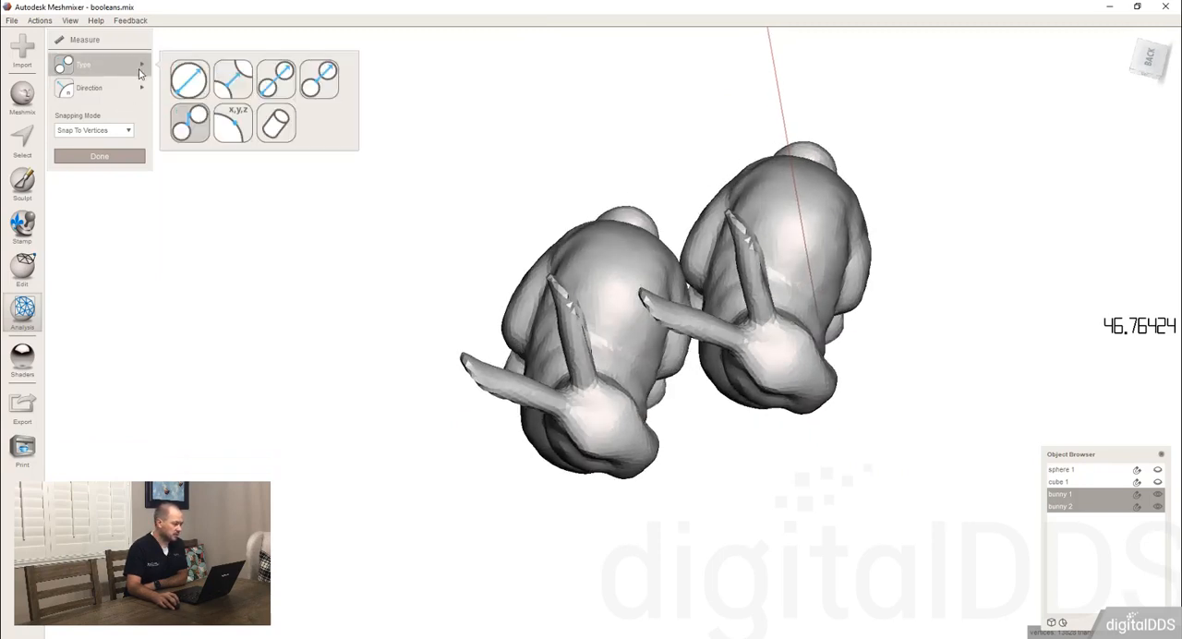
pyautogui.click(183, 130)
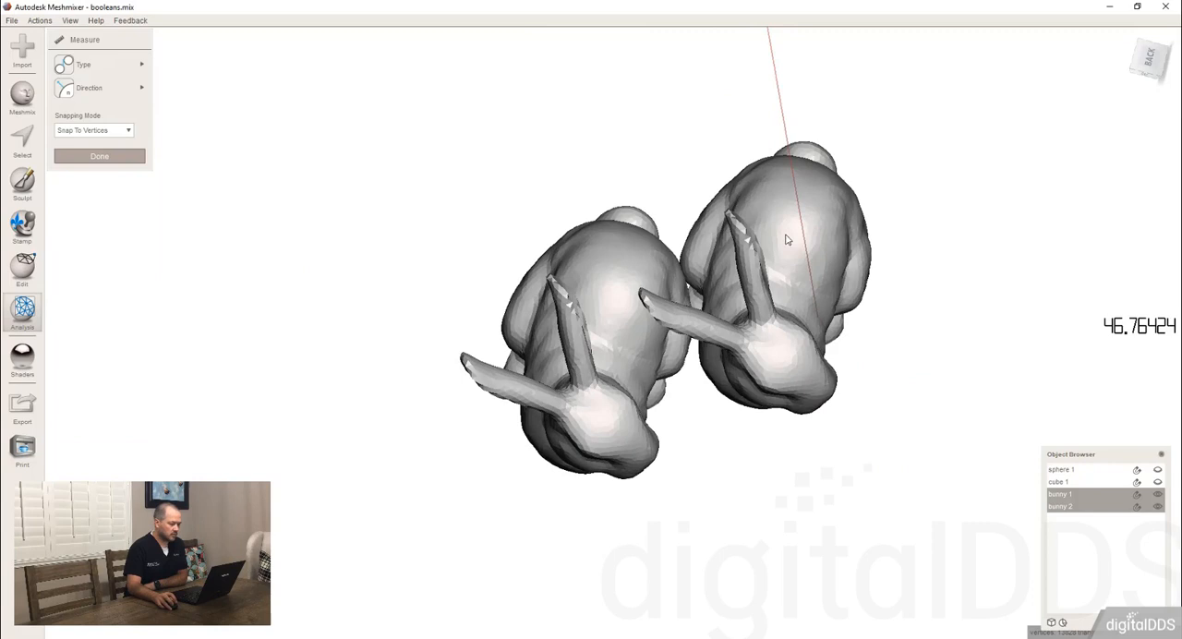
pyautogui.click(836, 212)
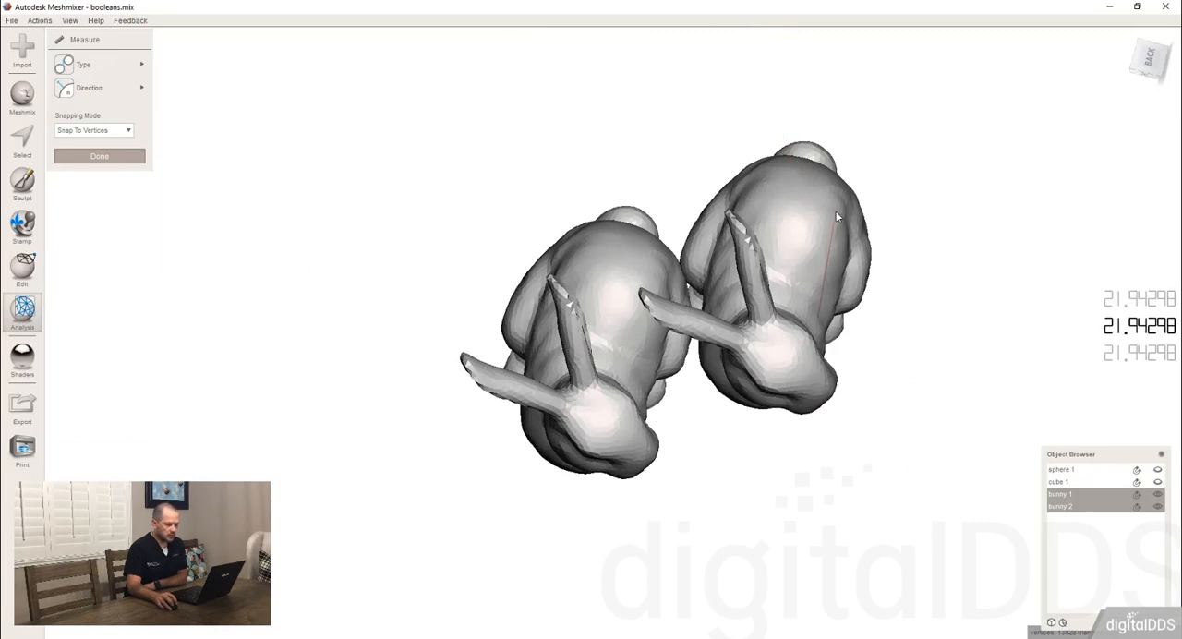
pyautogui.click(565, 260)
pyautogui.moveTo(614, 350); pyautogui.dragTo(576, 271, button='right')
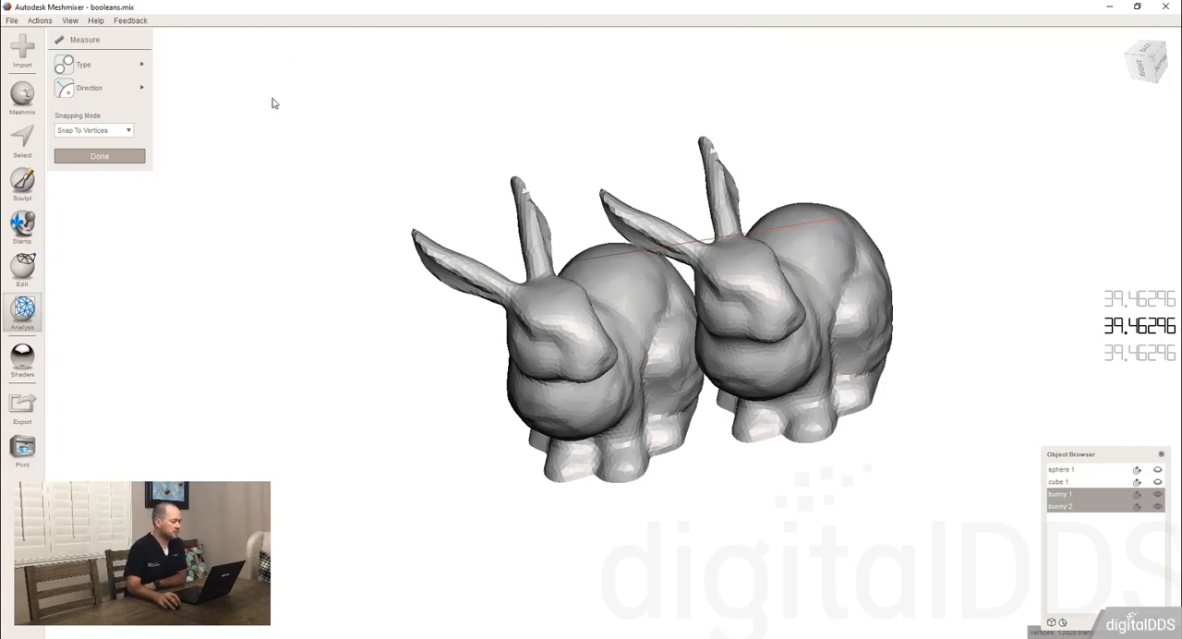
pyautogui.click(115, 159)
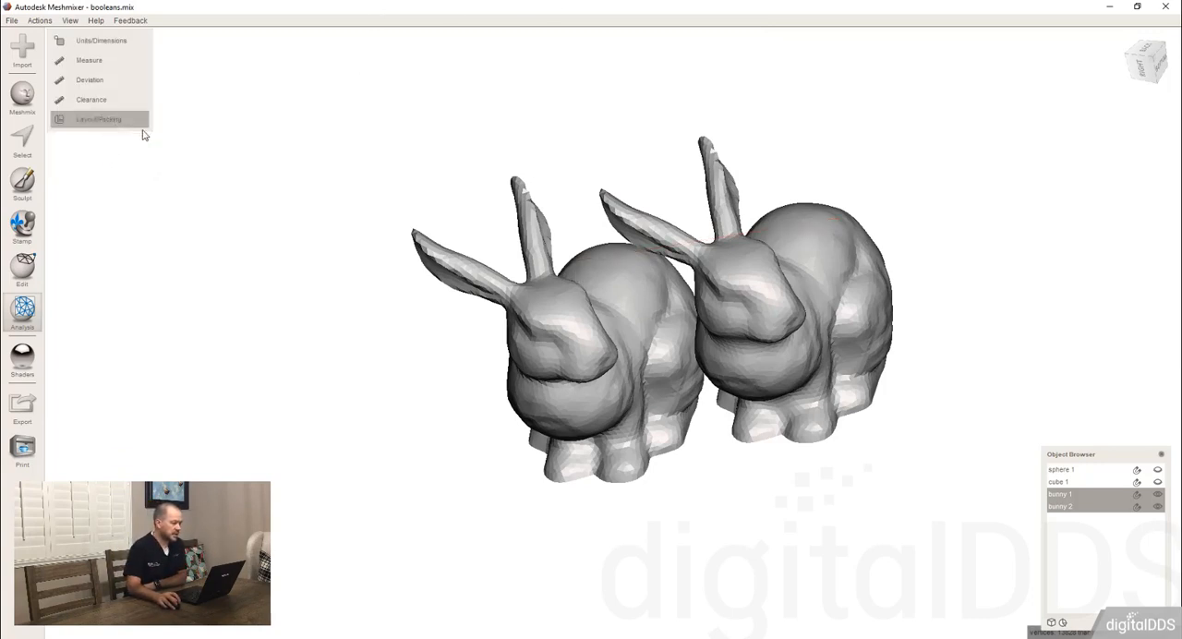
# Run Layout/Packing on both bunnies with 2D Move & Rotate, Fastest quality, Rear Left Corner origin, Square style and 1 mm border.
pyautogui.click(139, 125)
pyautogui.moveTo(683, 187); pyautogui.dragTo(714, 242, button='right')
pyautogui.moveTo(865, 120); pyautogui.dragTo(651, 301, button='right')
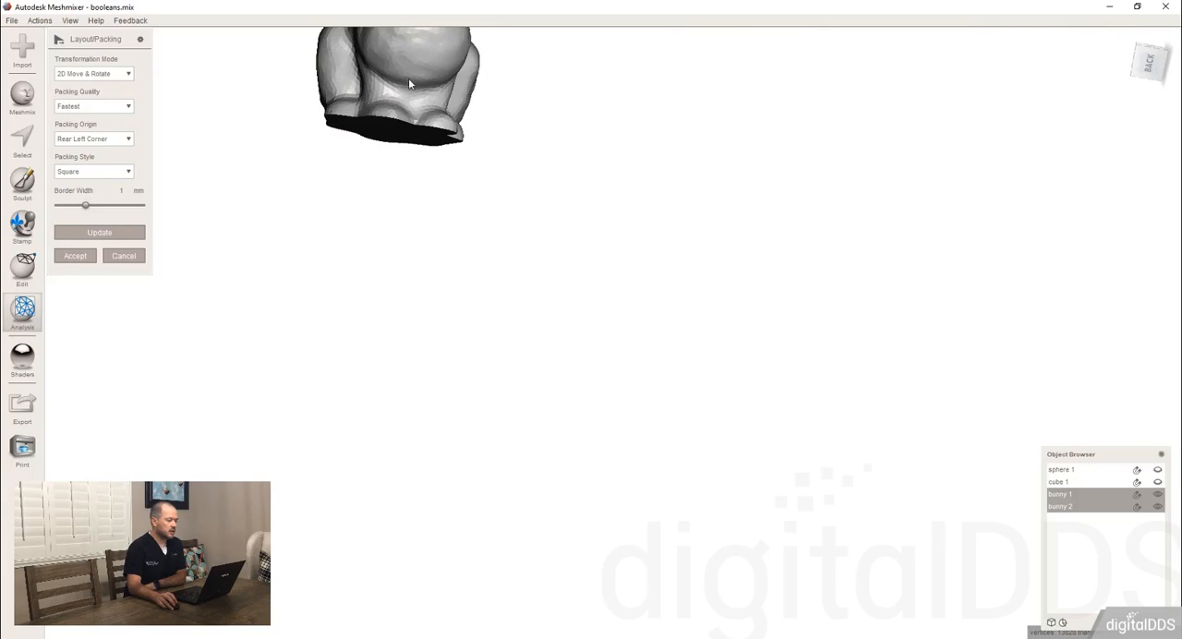
pyautogui.moveTo(411, 78); pyautogui.dragTo(441, 203, button='right')
pyautogui.moveTo(442, 203); pyautogui.dragTo(612, 395, button='middle')
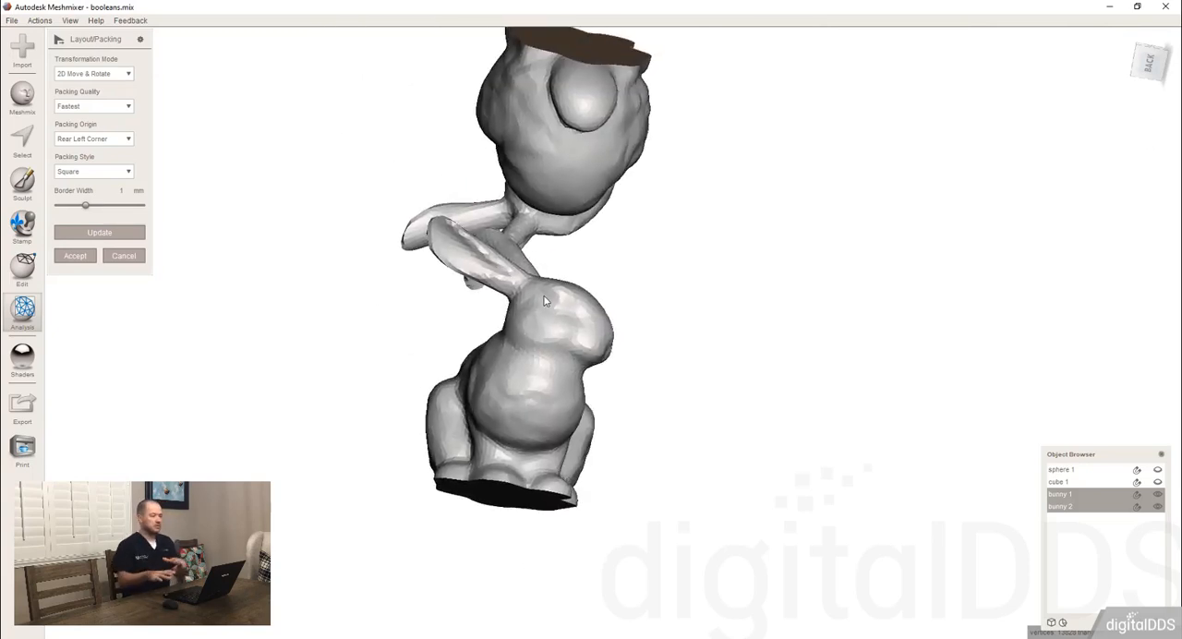
# Show the printer bed and examine how the packed bunnies sit on it.
pyautogui.click(70, 21)
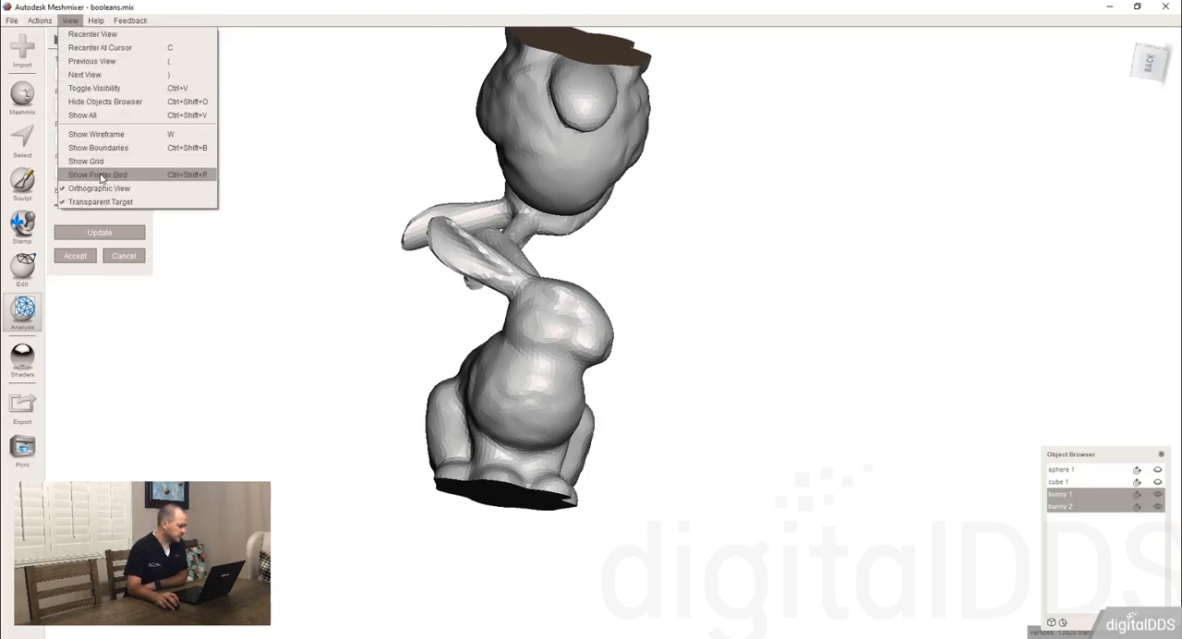
pyautogui.click(101, 178)
pyautogui.scroll(-3, 563, 327)
pyautogui.moveTo(580, 308); pyautogui.dragTo(615, 222, button='right')
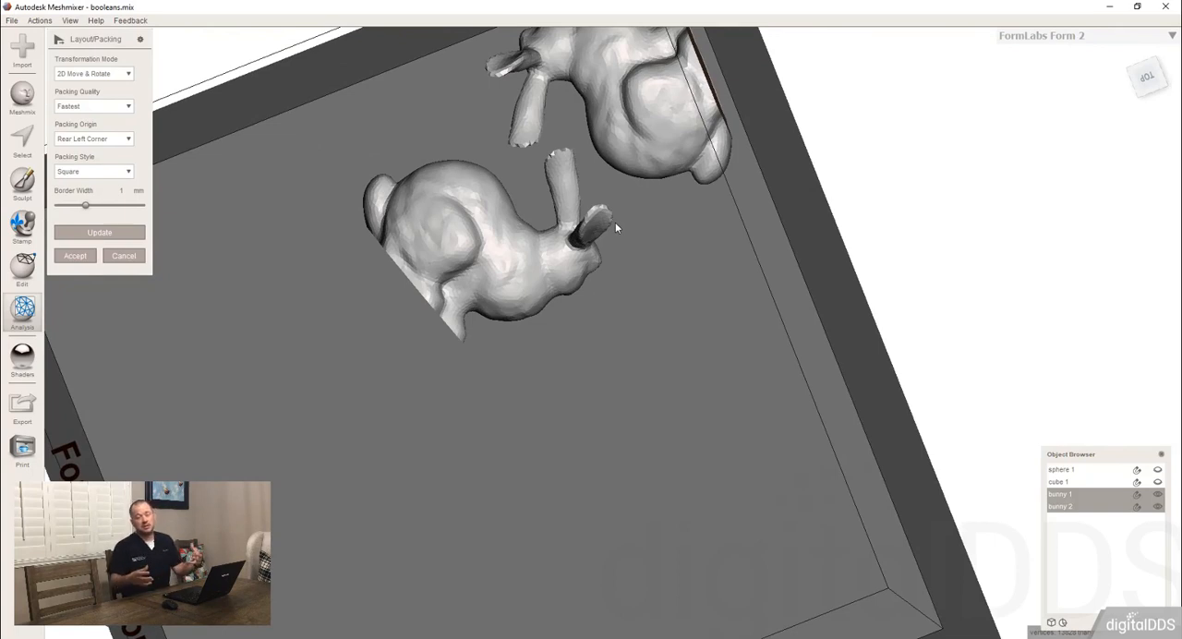
# Cancel the packing layout and hide the printer bed.
pyautogui.click(121, 257)
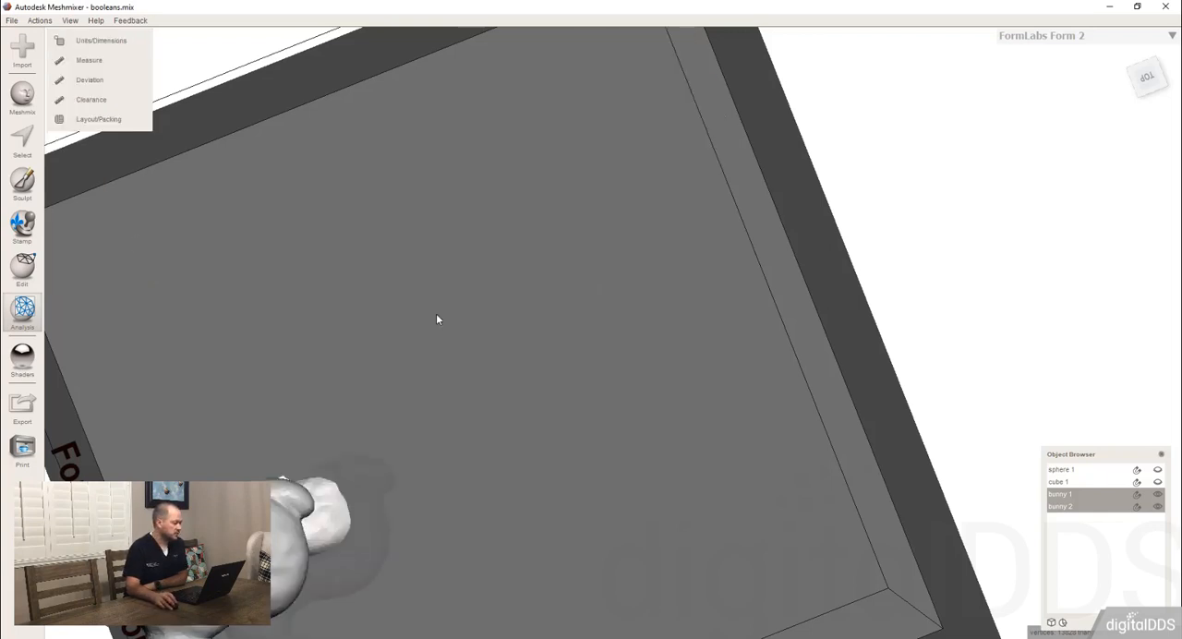
pyautogui.click(70, 21)
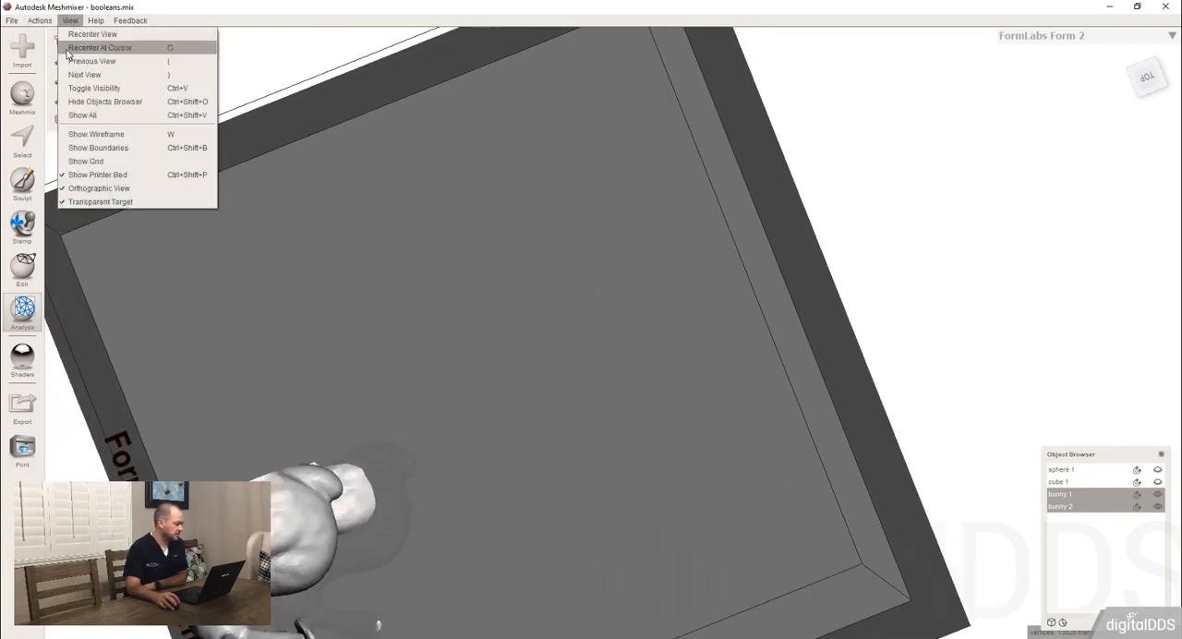
pyautogui.click(85, 175)
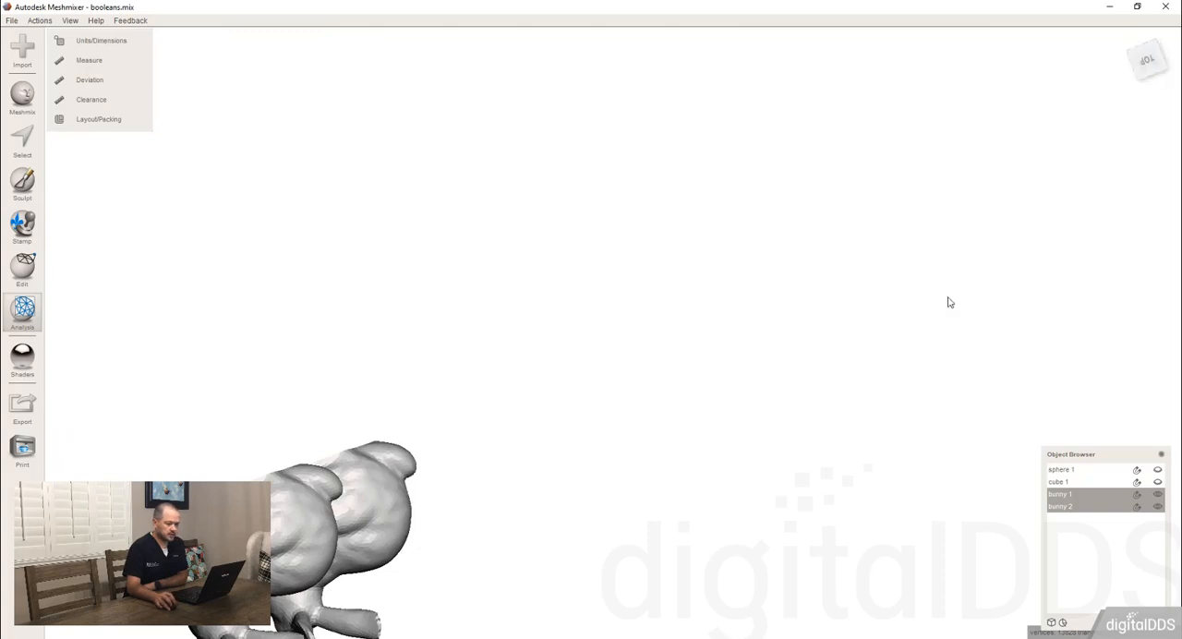
# Show cube 1 and add it to the selection of bunny 1 and bunny 2.
pyautogui.moveTo(948, 298); pyautogui.dragTo(927, 141, button='right')
pyautogui.click(1155, 69)
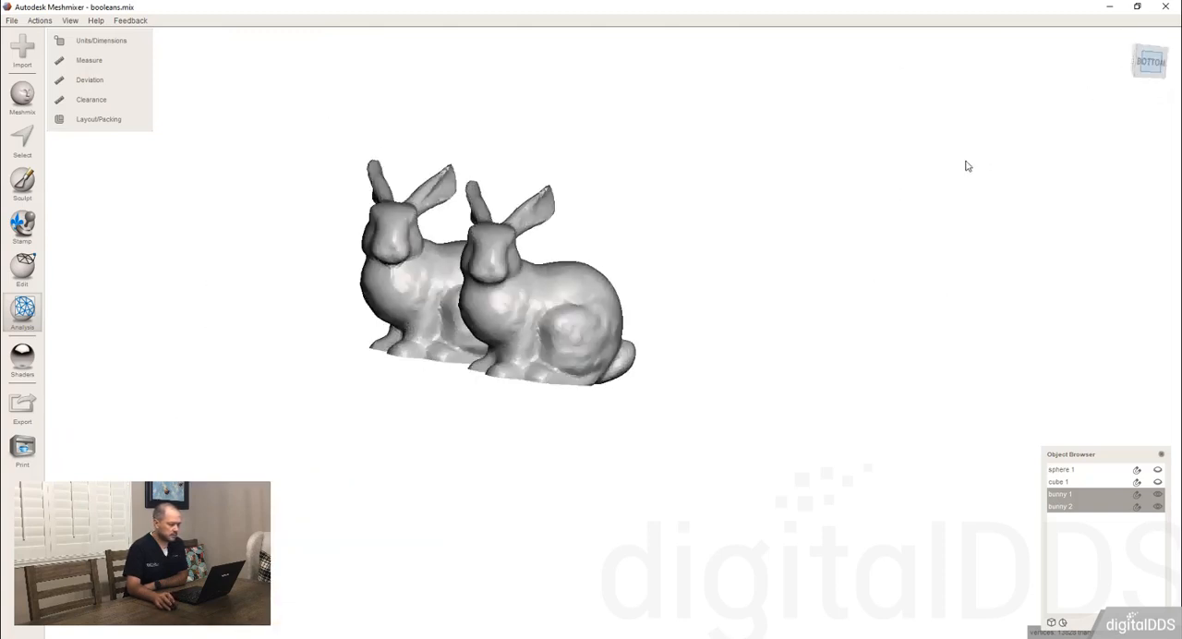
pyautogui.moveTo(557, 314); pyautogui.dragTo(665, 338, button='right')
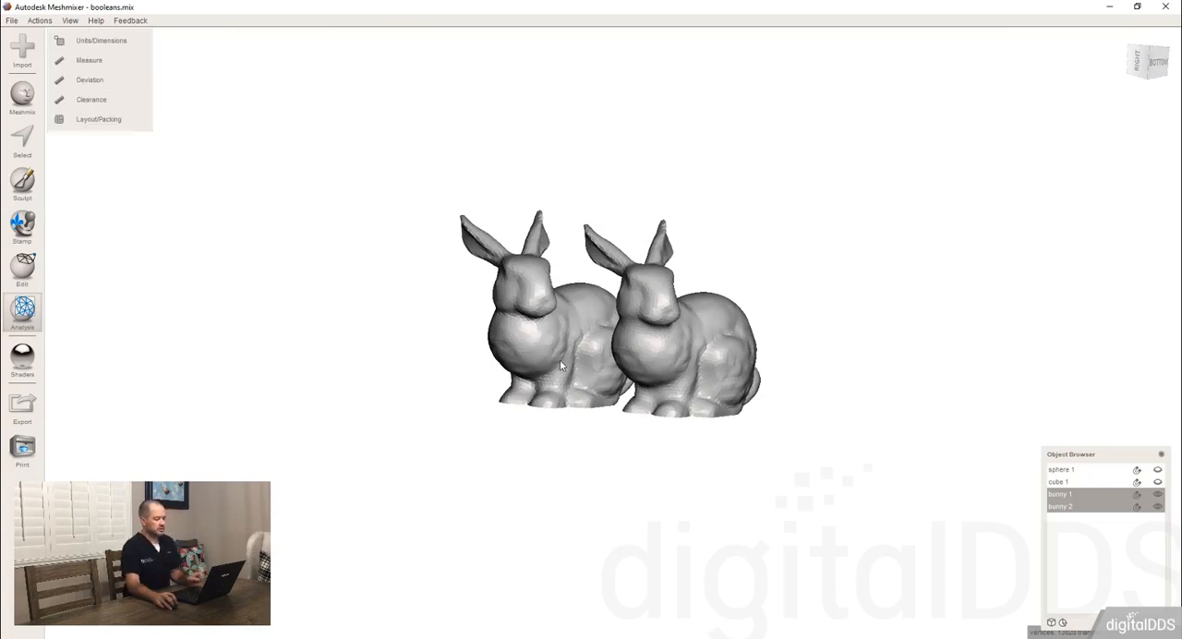
pyautogui.click(1158, 482)
pyautogui.click(1159, 482)
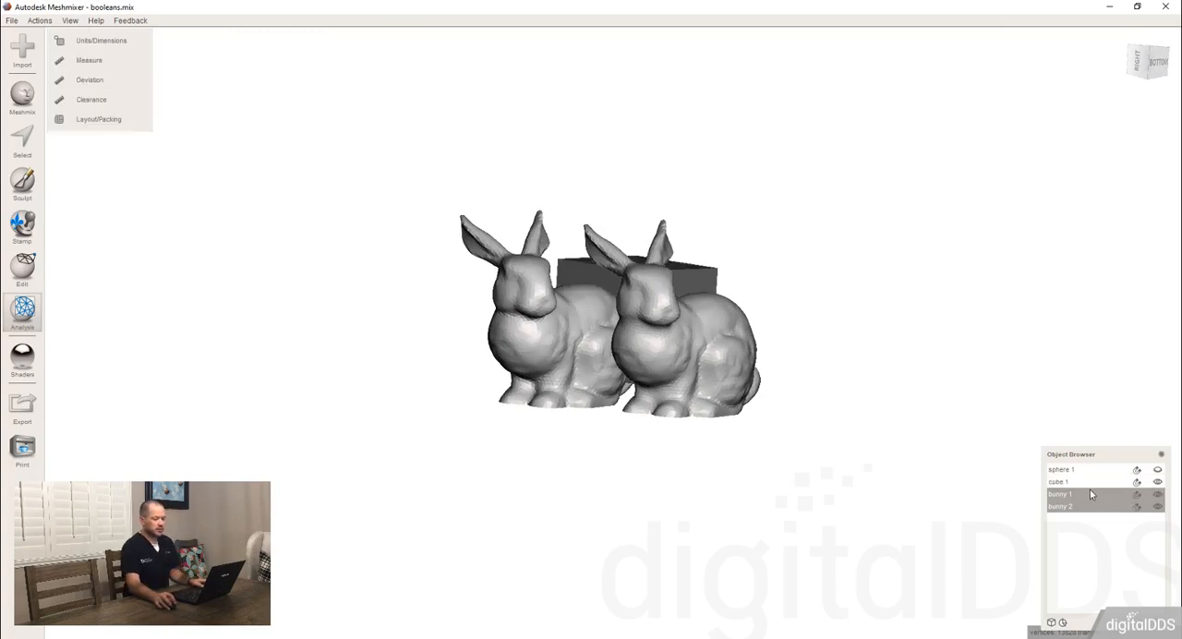
pyautogui.keyDown('shift'); pyautogui.click(1094, 483); pyautogui.keyUp('shift')
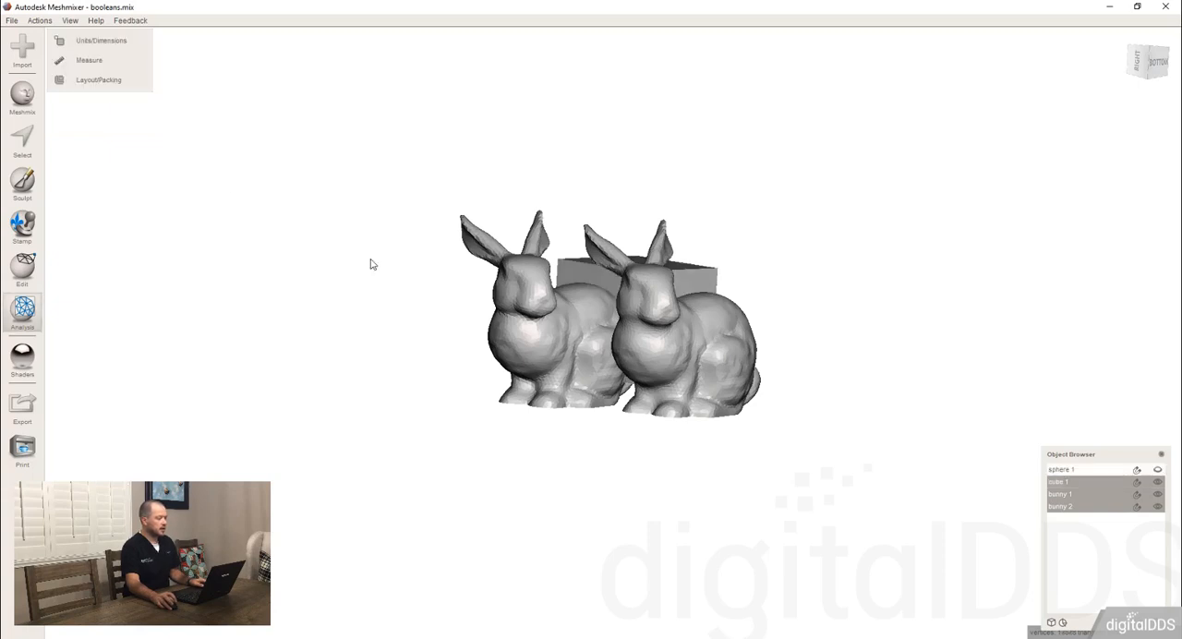